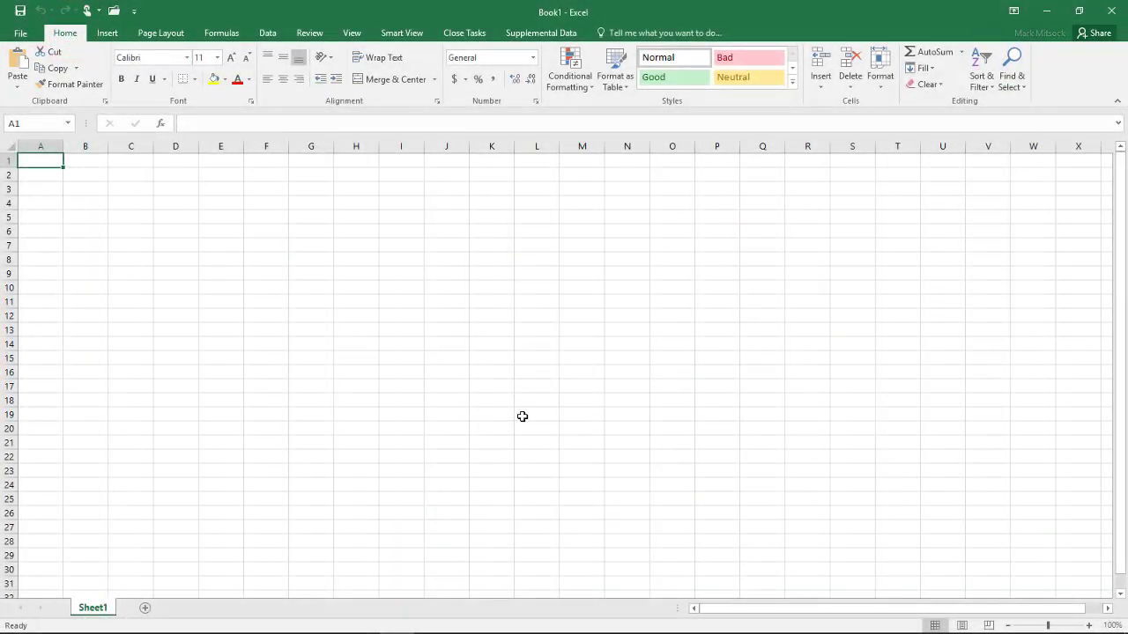
Replace <<ServerName>> in the Advanced Shared Connections URL with the pasted server address and save.
left_click(405, 32)
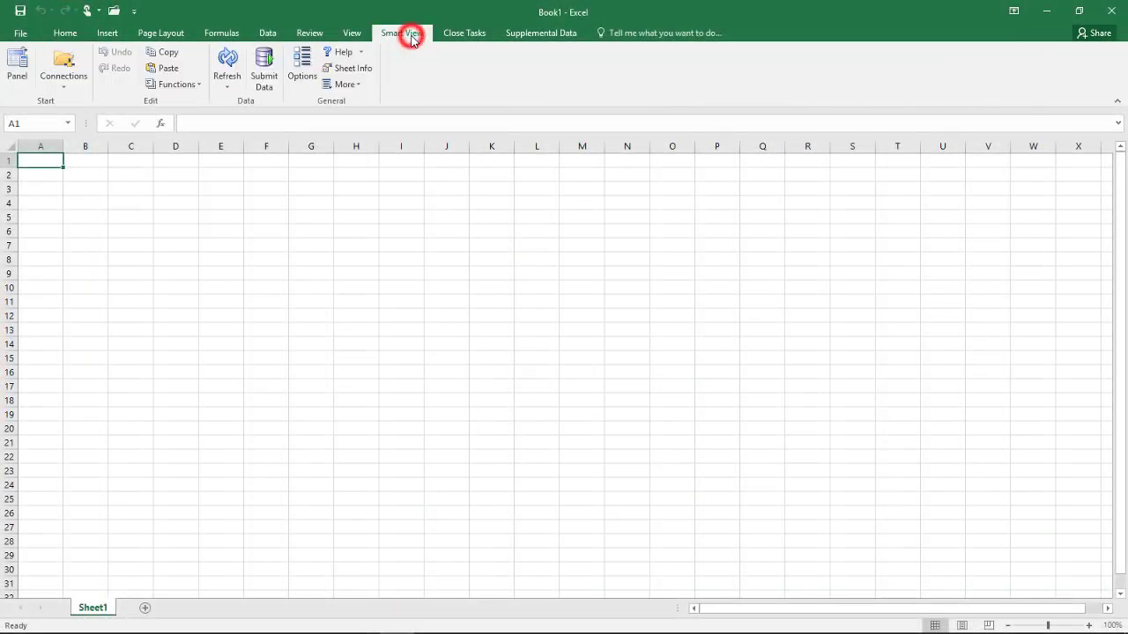
left_click(301, 62)
left_click(326, 174)
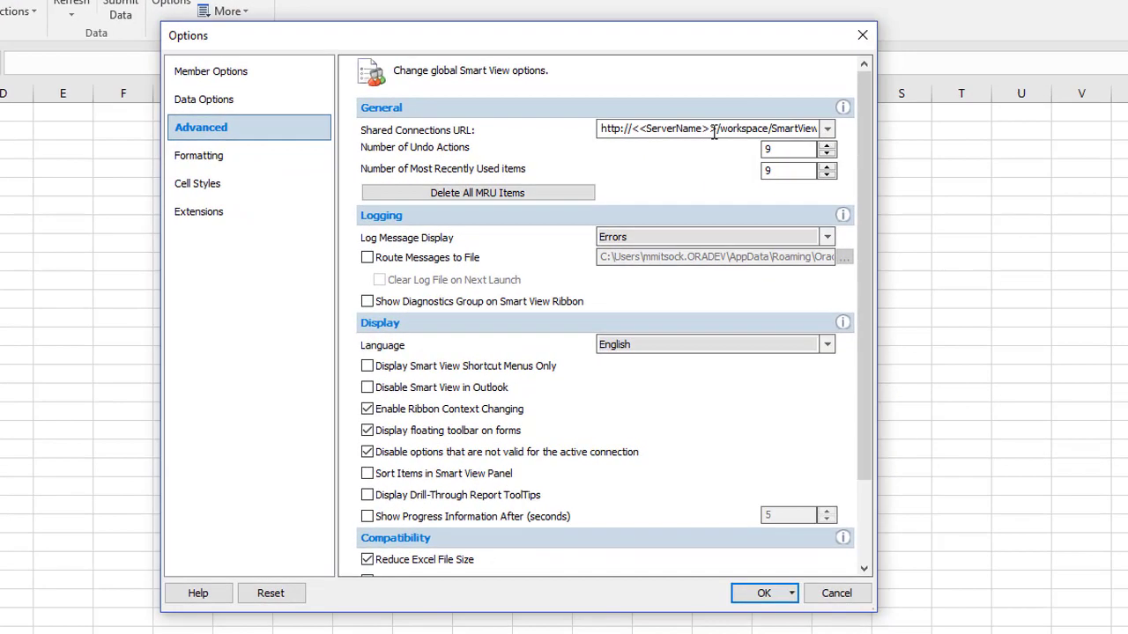
left_click_drag(713, 174, 652, 175)
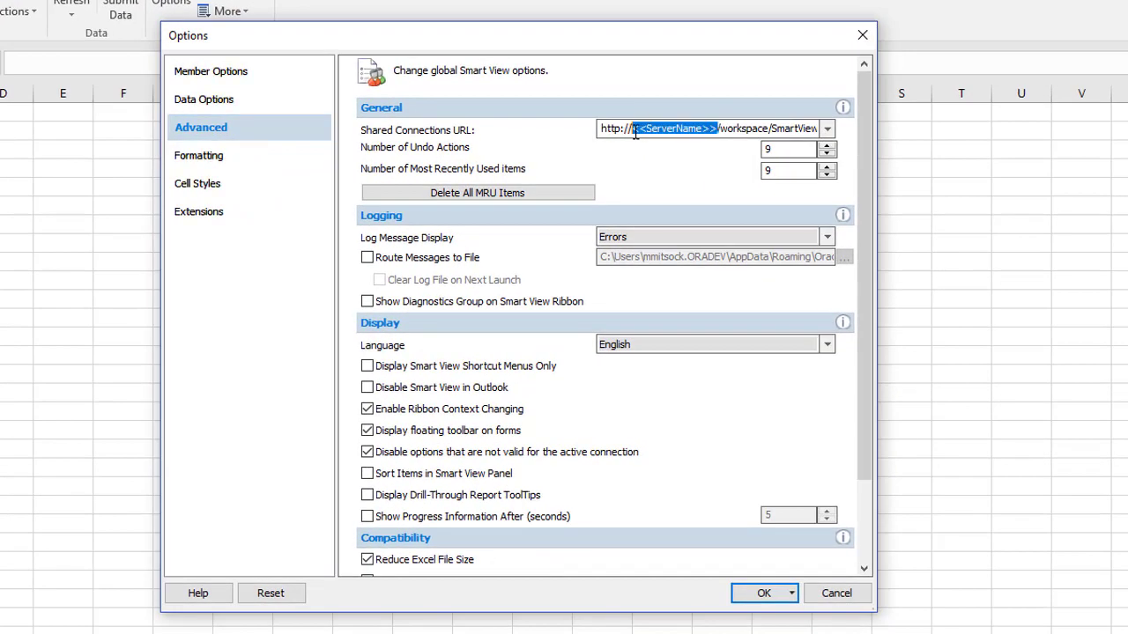
key("ctrl+v")
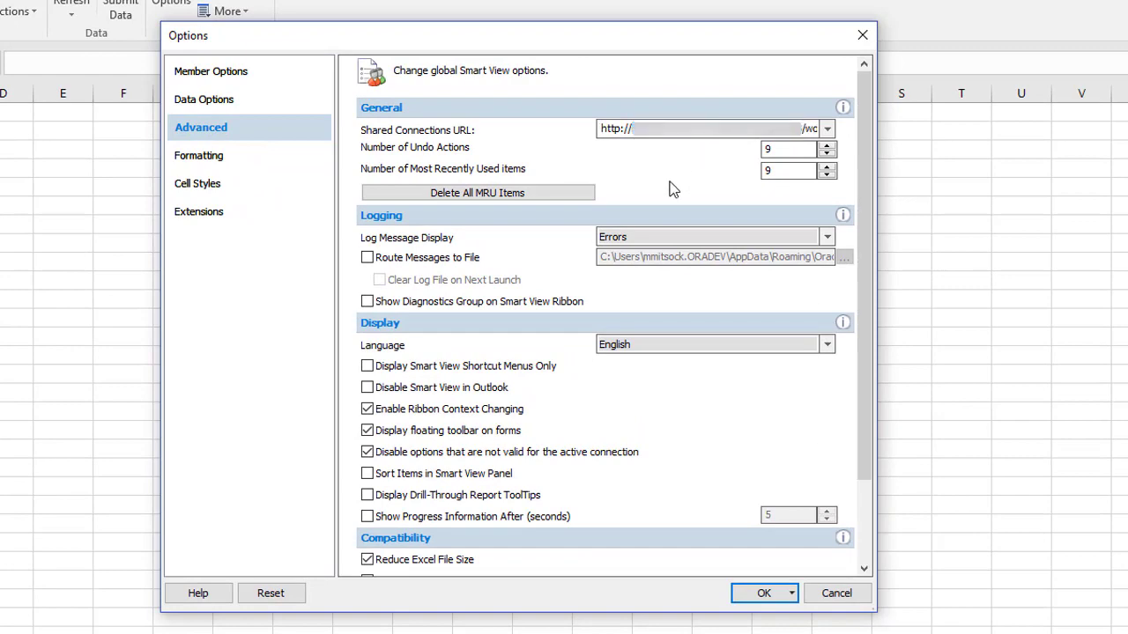
left_click(761, 595)
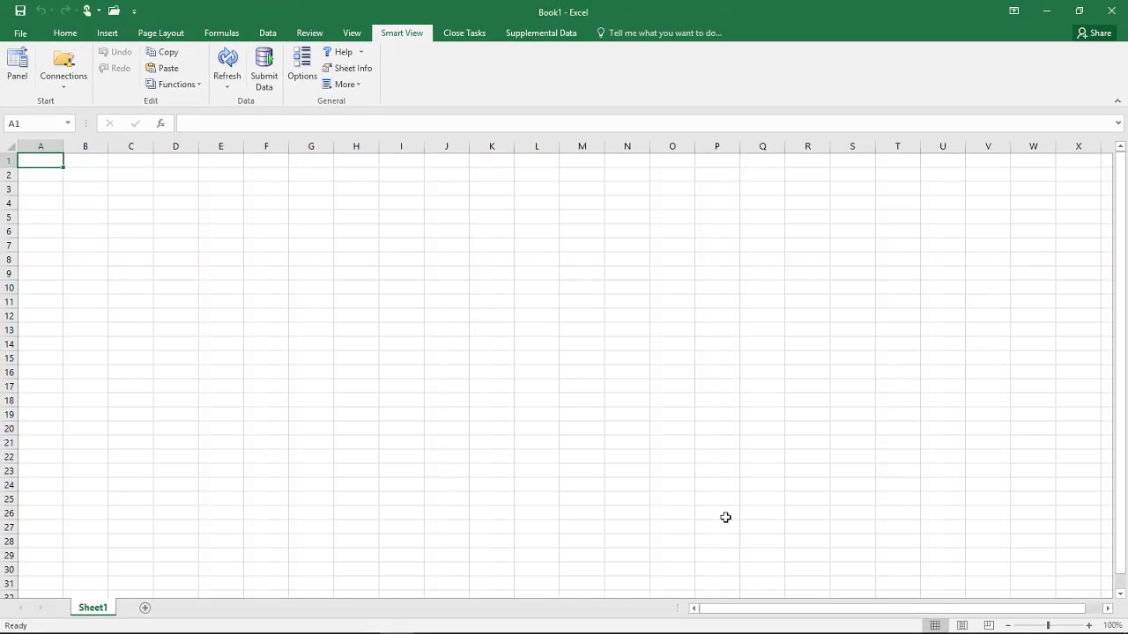
Sign in to Shared Connections from the Smart View panel and select the EPM Cloud server.
left_click(21, 69)
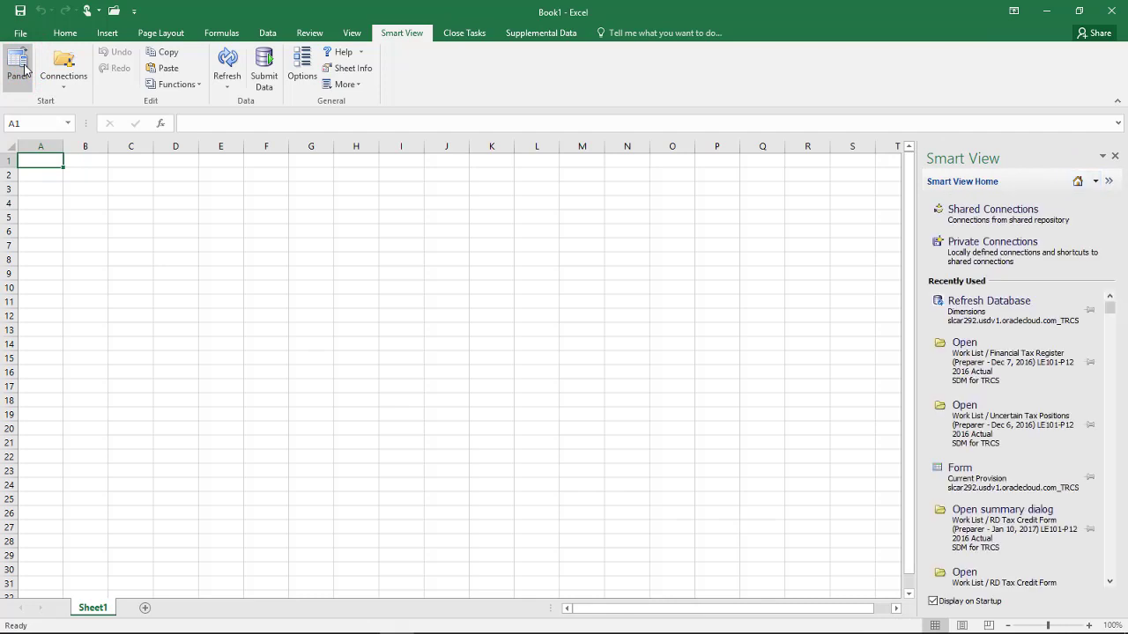
left_click(969, 214)
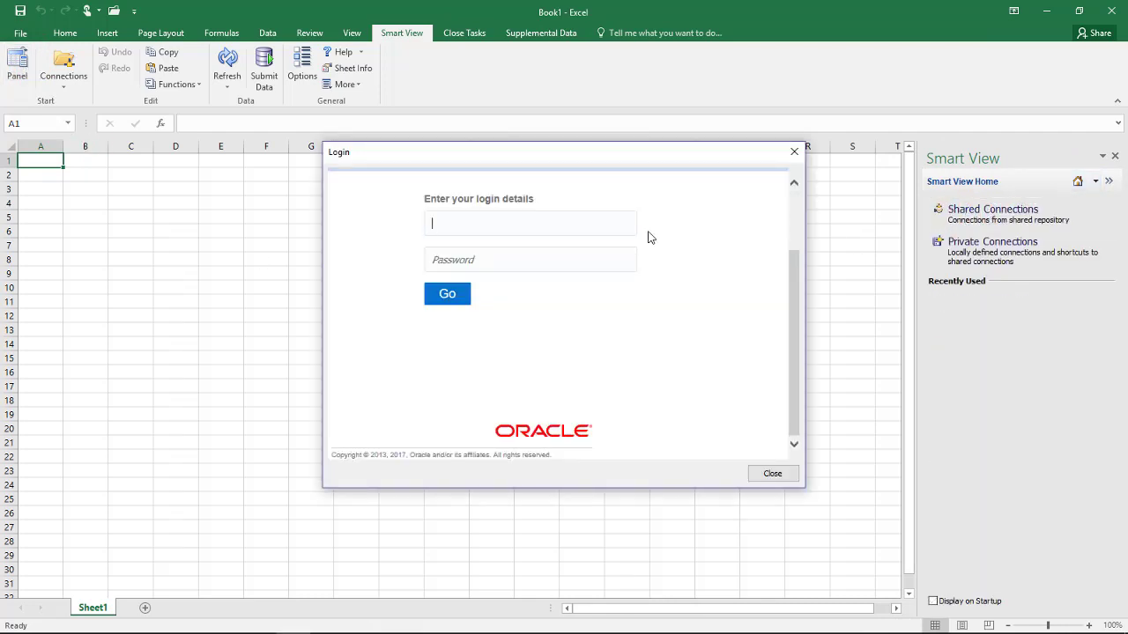
left_click(525, 264)
left_click(460, 295)
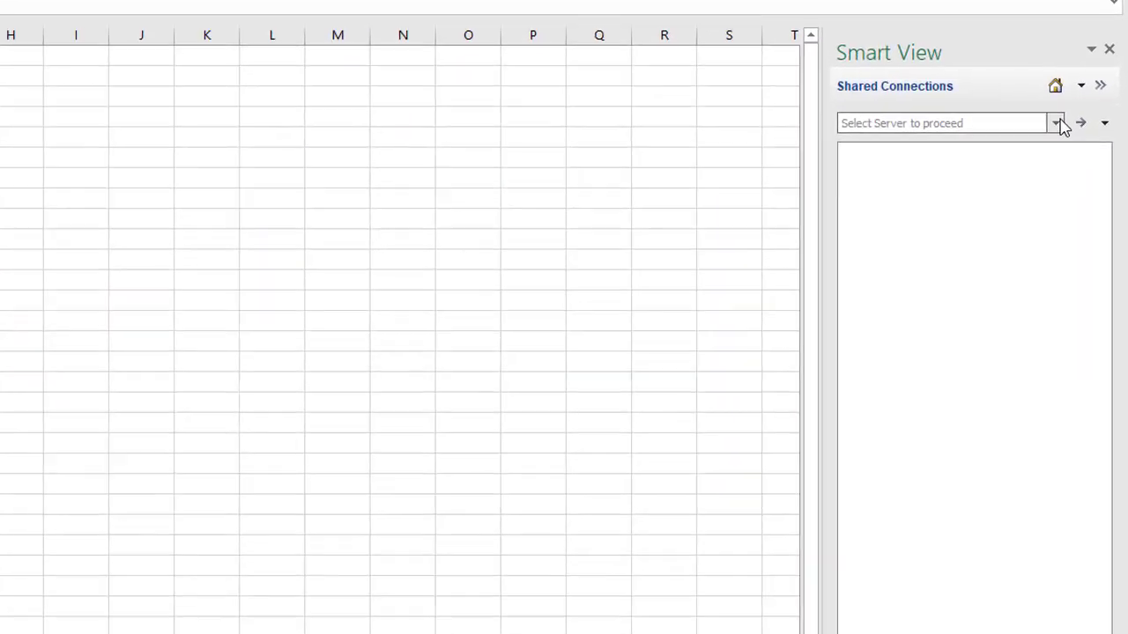
left_click(1058, 123)
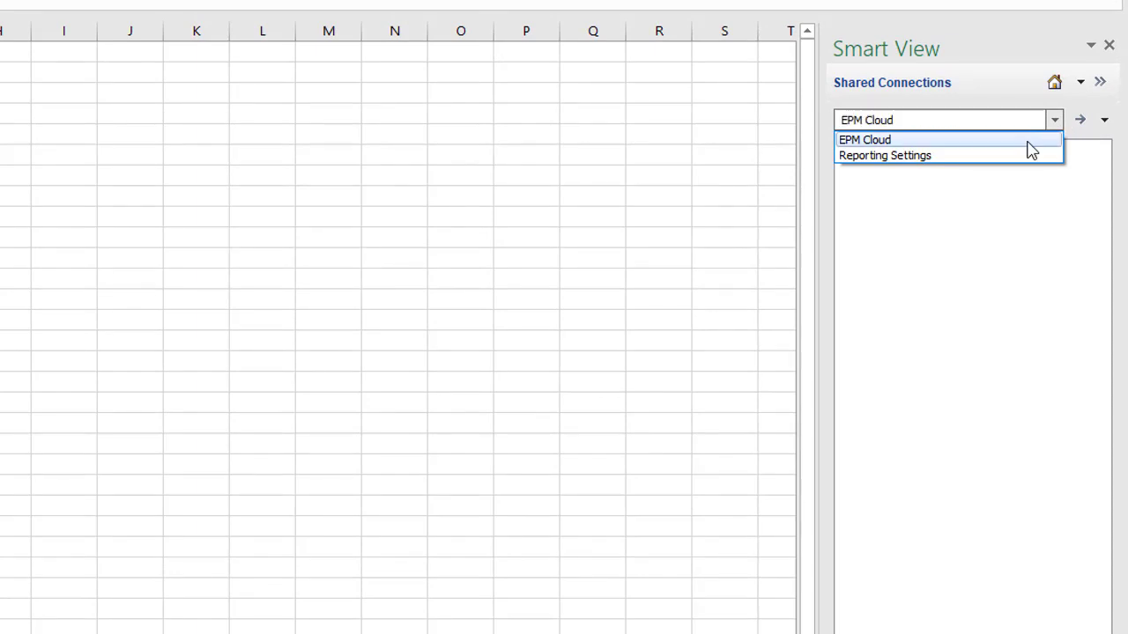
left_click(1030, 141)
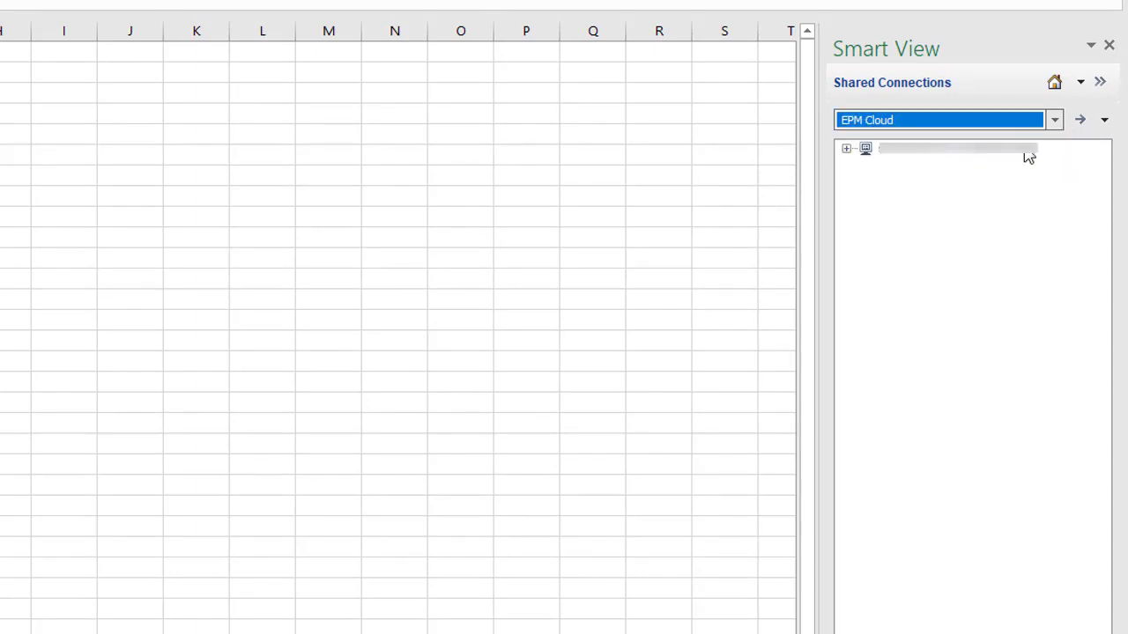
Open the form at Forms > Current Tax Provision > Current Provision in the sheet.
left_click(847, 149)
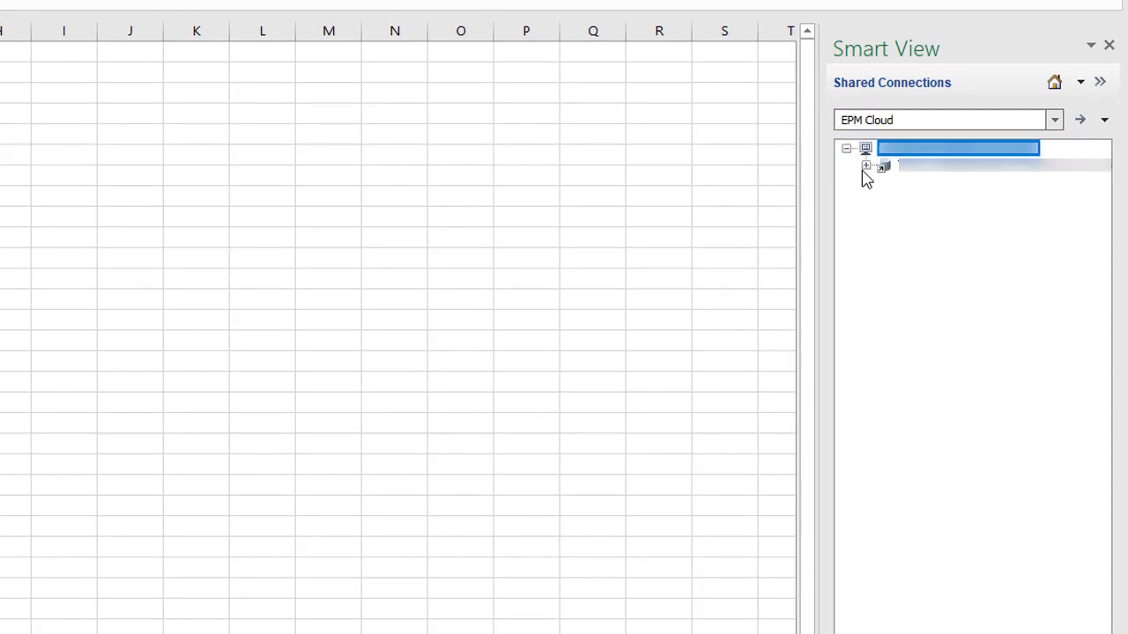
left_click(866, 167)
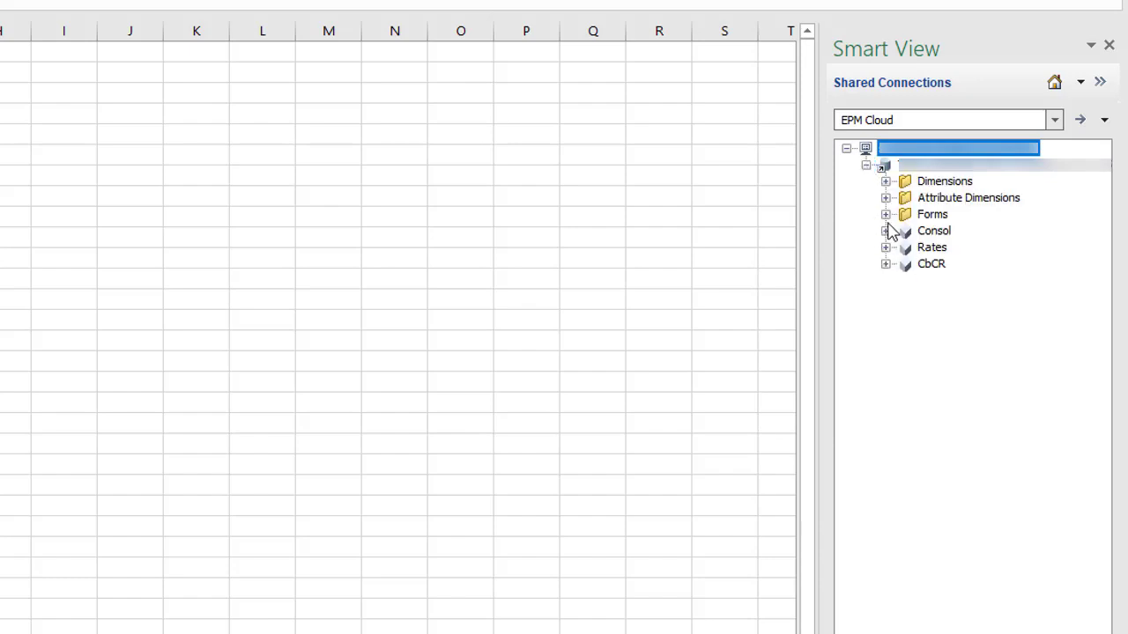
left_click(885, 215)
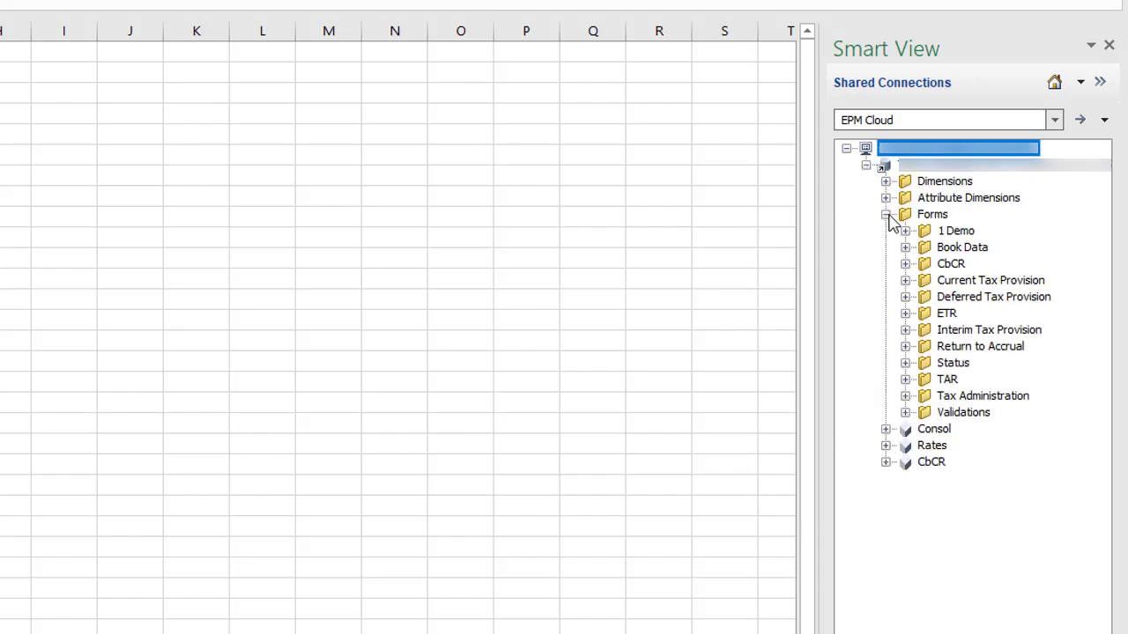
left_click(905, 280)
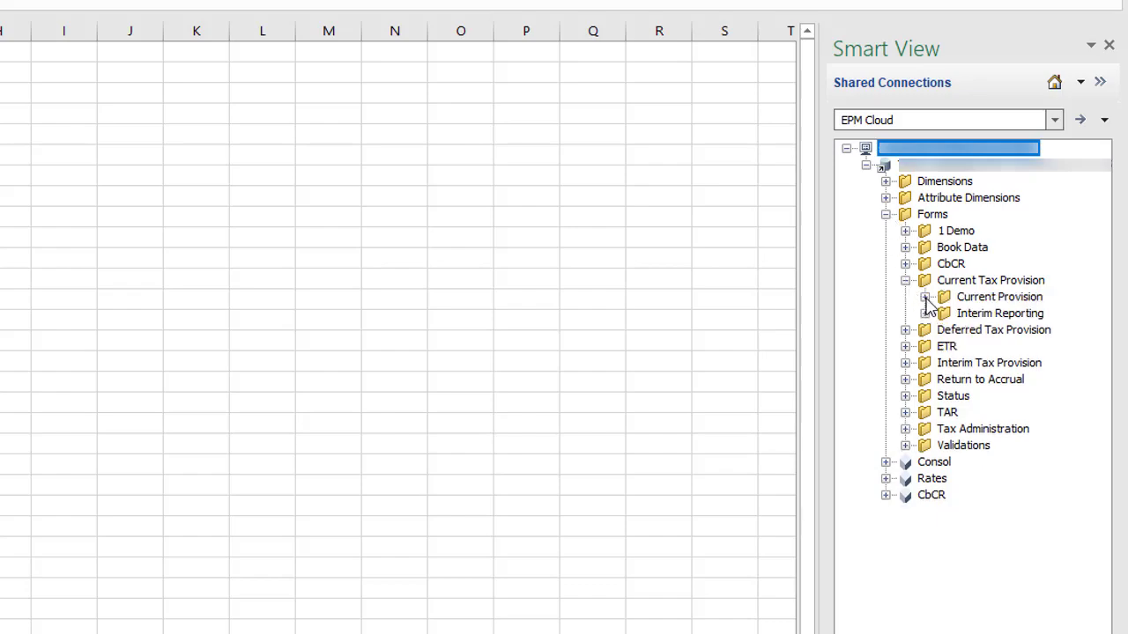
left_click(924, 297)
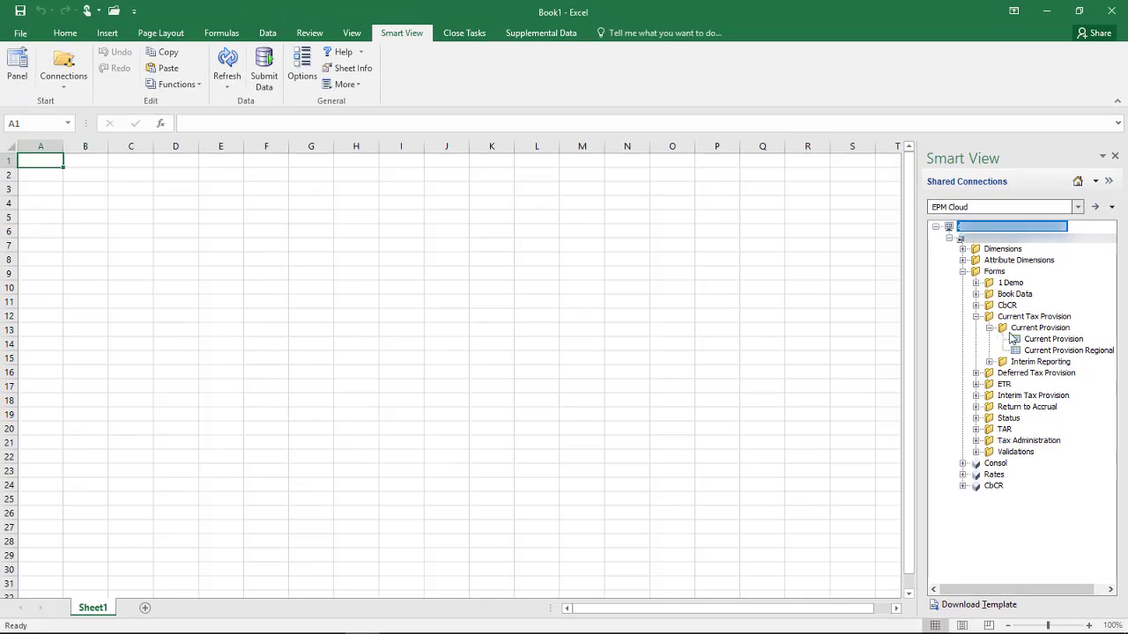
left_click(1034, 341)
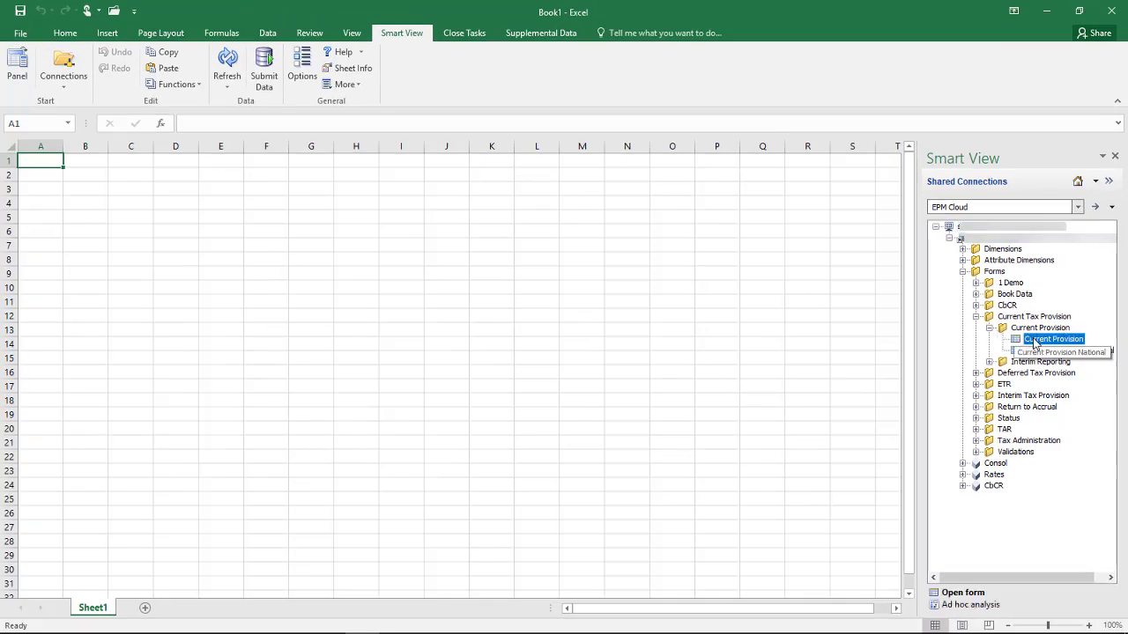
left_click(955, 592)
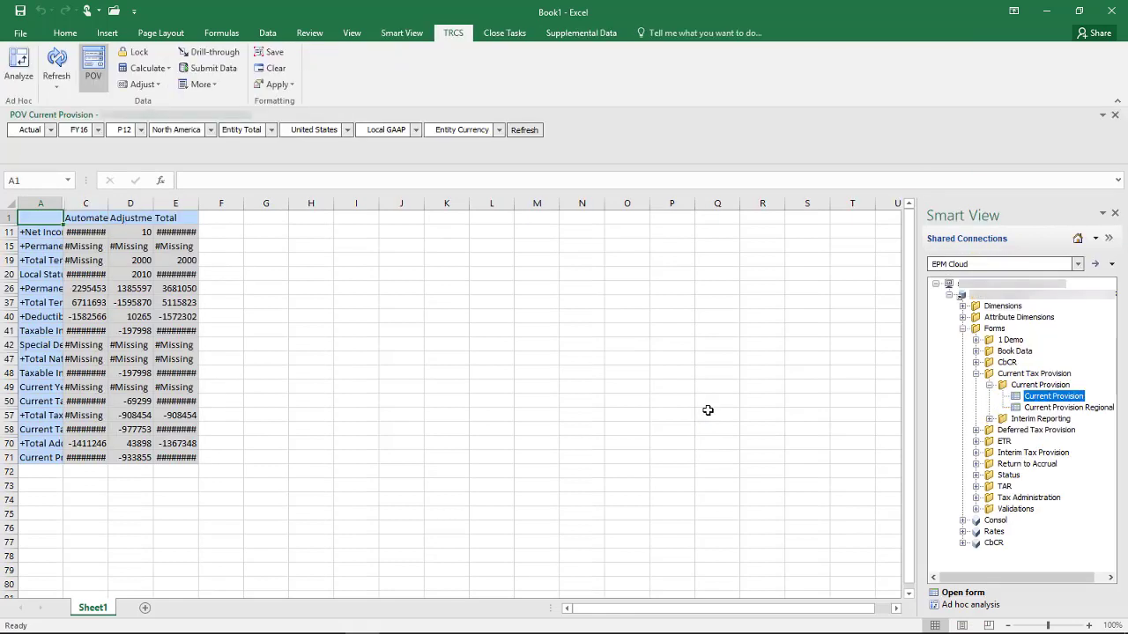
Enable Adjust Column Width and Row Height in Smart View formatting options, then refresh the form.
left_click(407, 32)
left_click(302, 66)
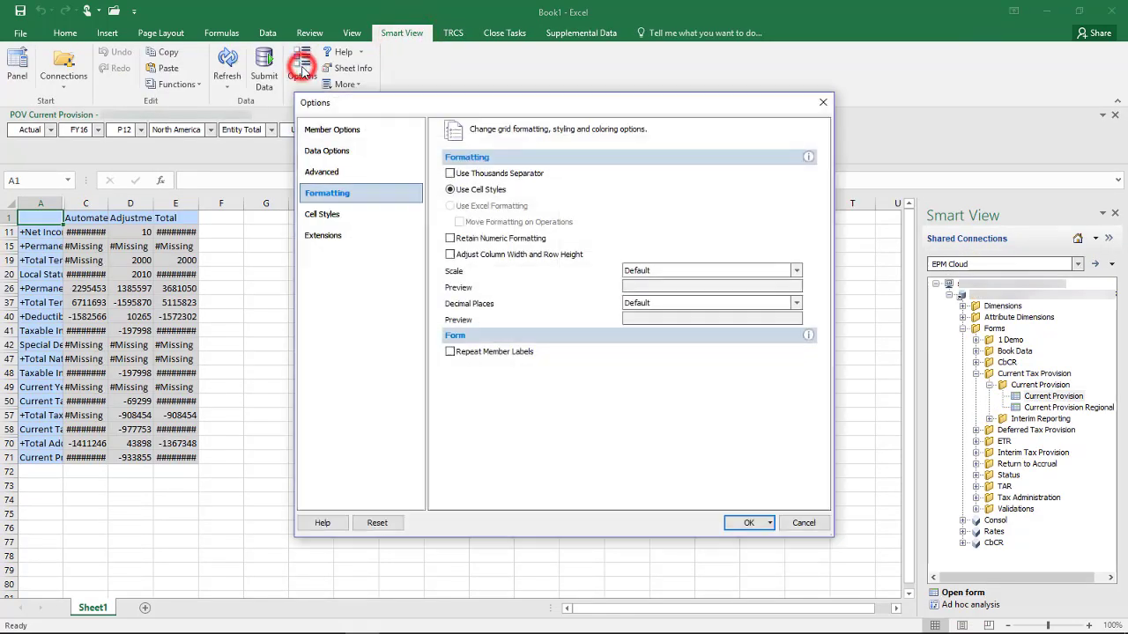
left_click(330, 129)
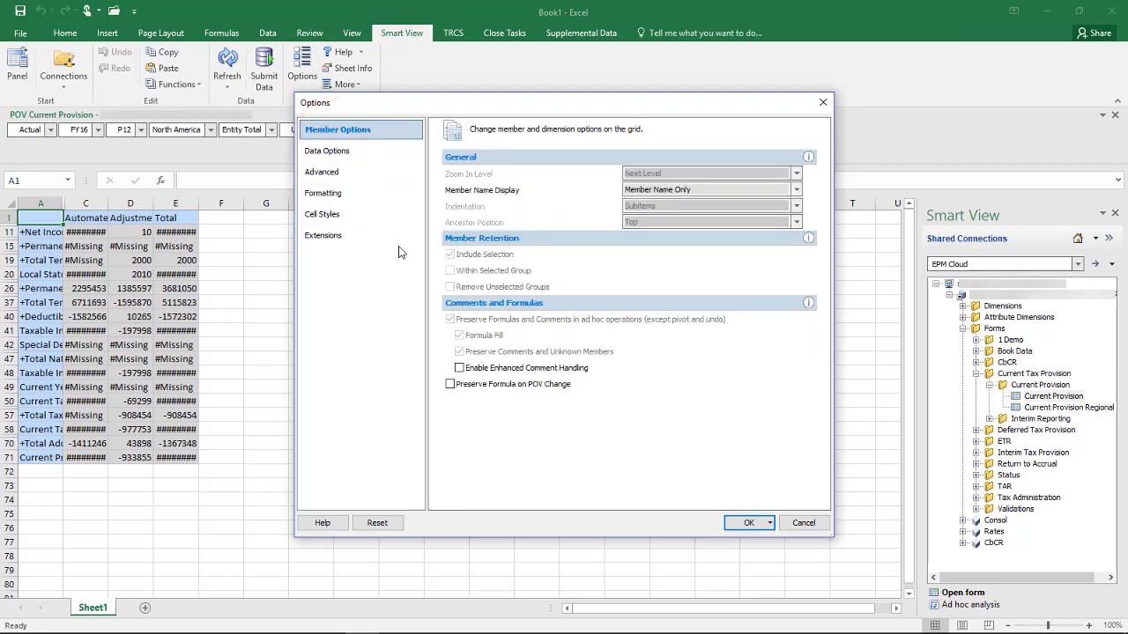
left_click(352, 192)
left_click(450, 255)
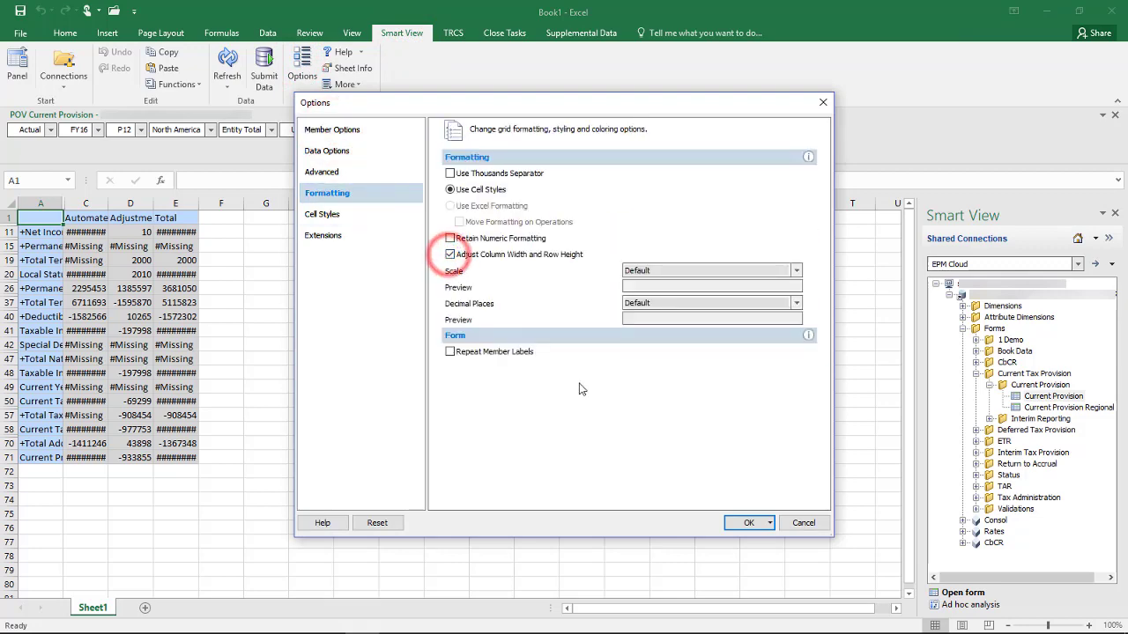
left_click(747, 523)
left_click(526, 129)
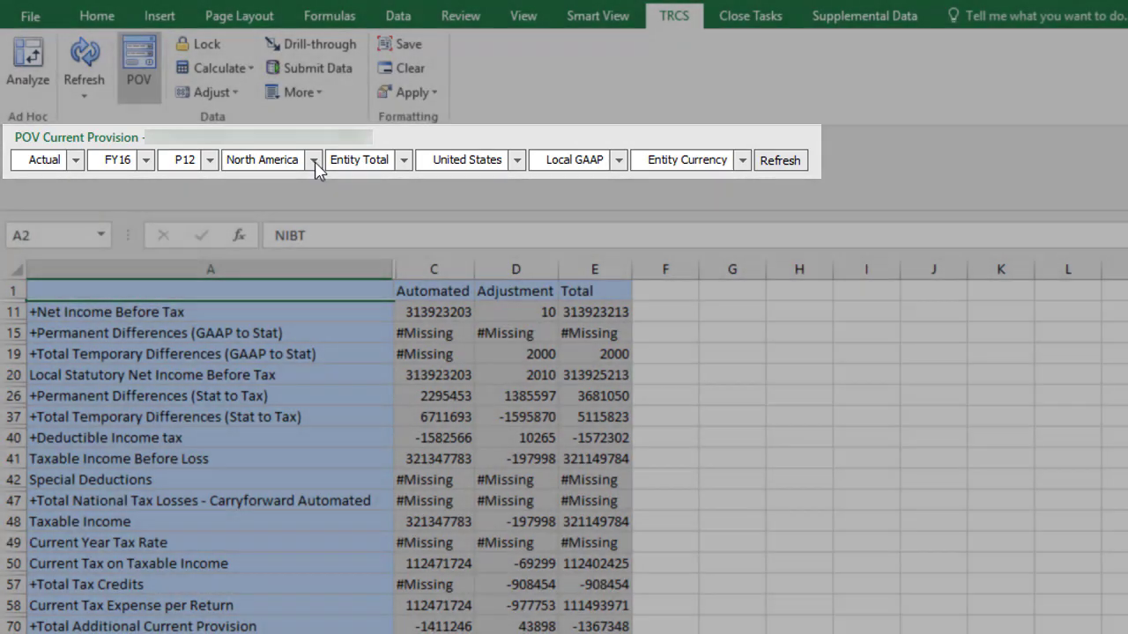
Switch the POV from North America and Entity Total to Operations and Entity Input, then refresh.
left_click(315, 161)
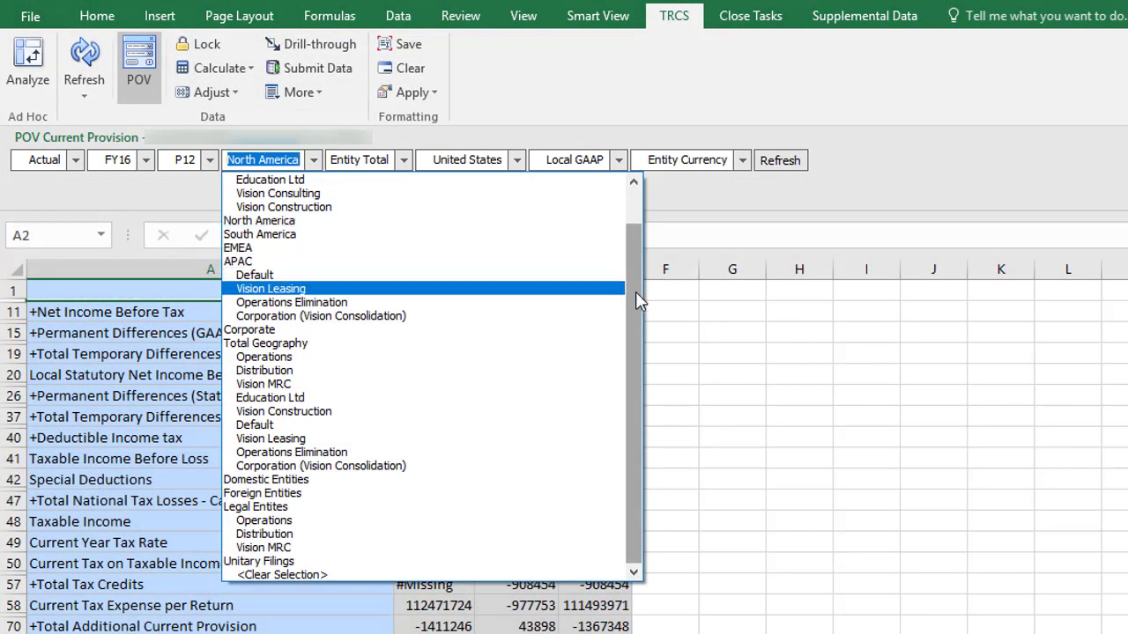
scroll(627, 231, "up", 1)
left_click(467, 181)
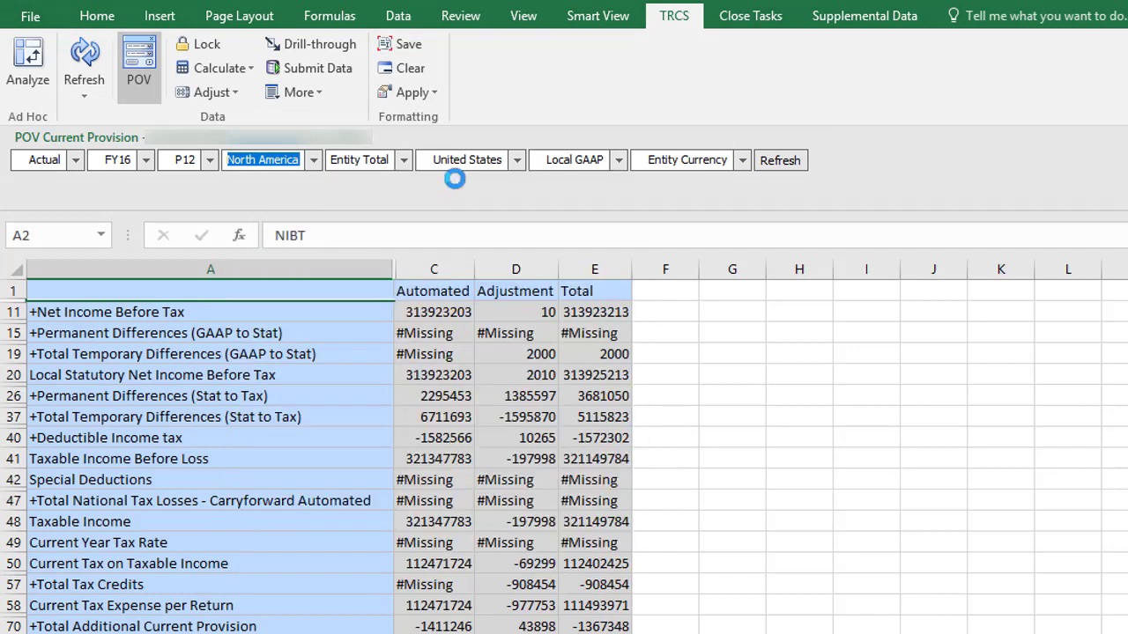
left_click(400, 161)
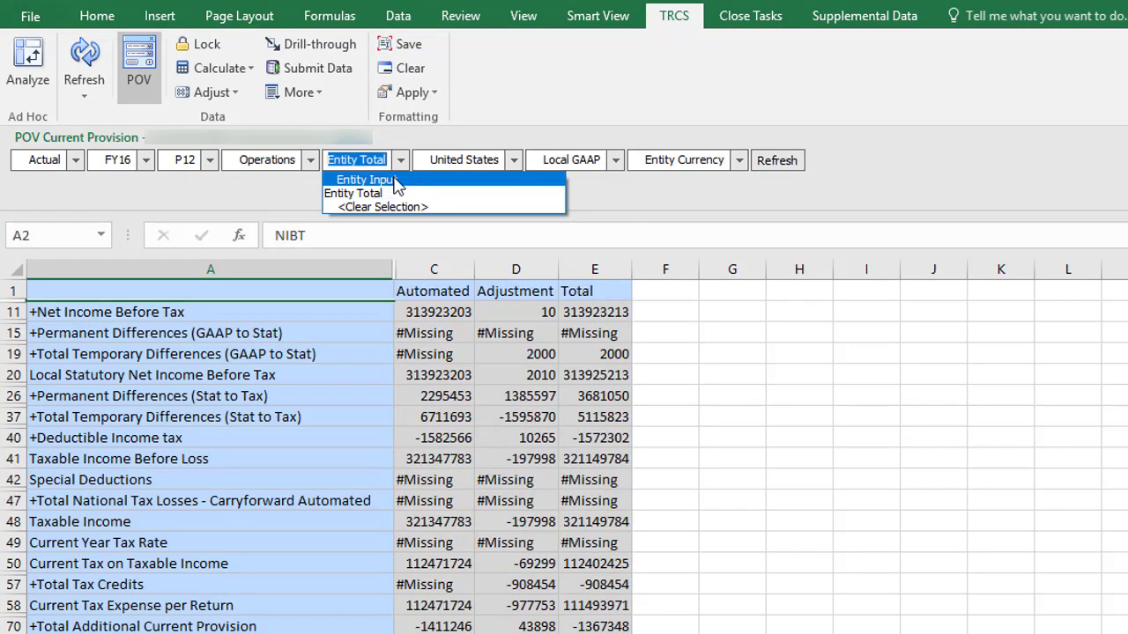
left_click(393, 181)
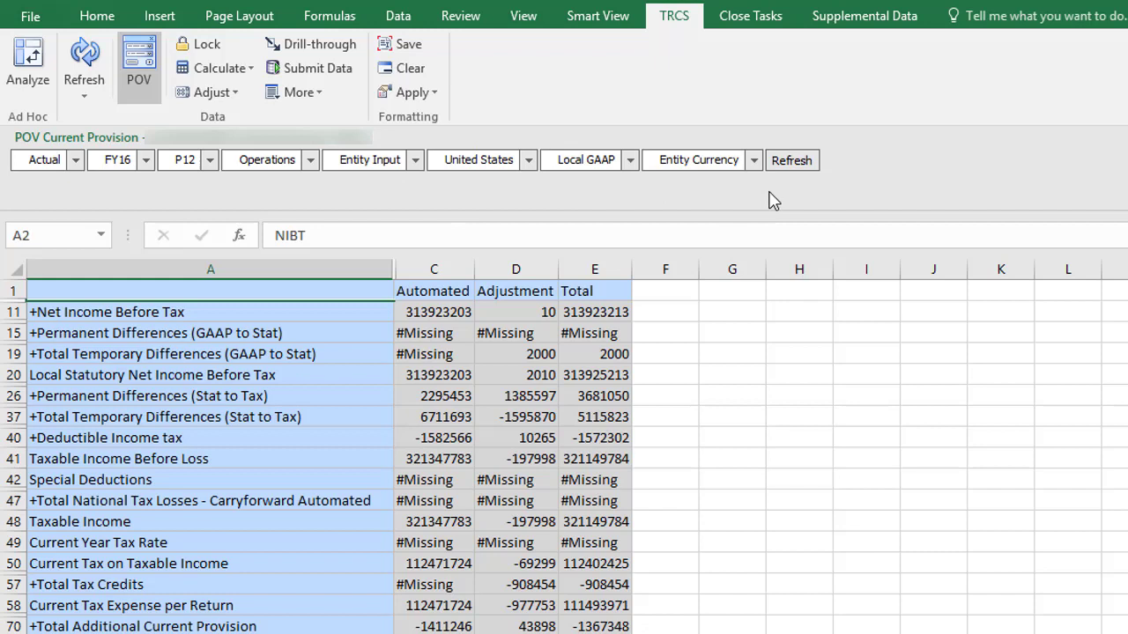
left_click(802, 161)
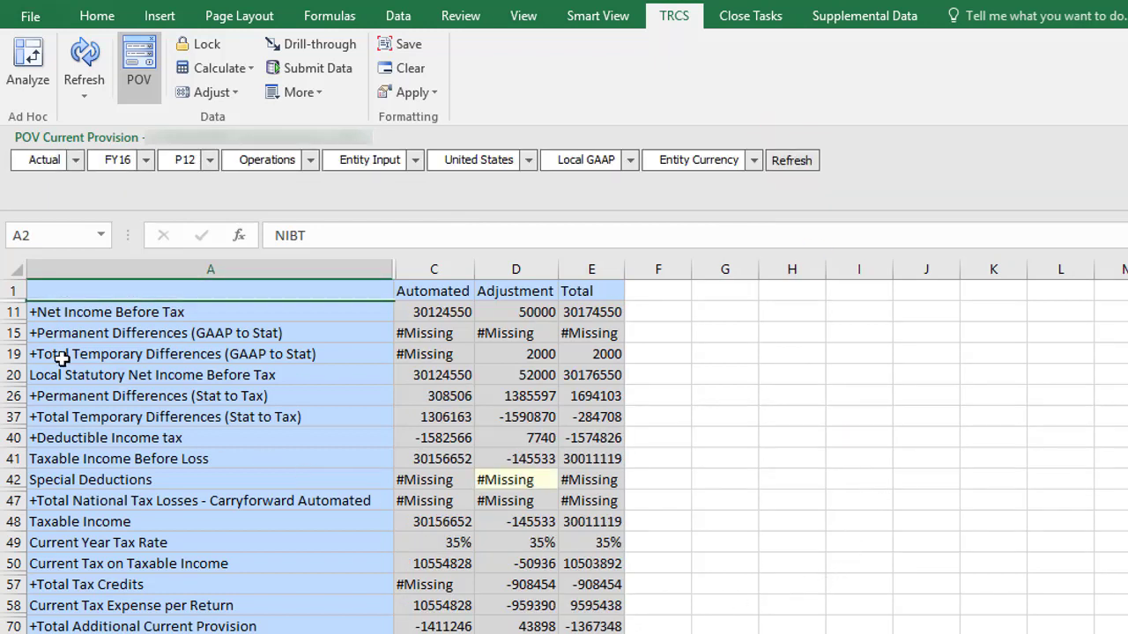
Expand Net Income Before Tax and Book Adjustments, then enter 25000 as Topside Adjustment in D3.
double_click(40, 313)
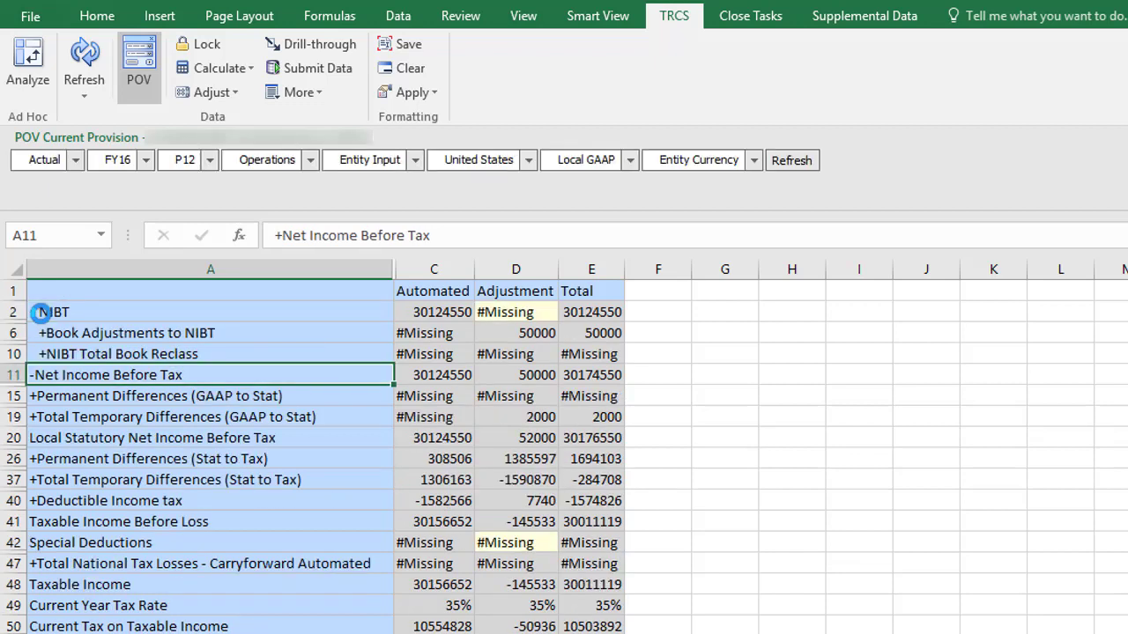
double_click(43, 336)
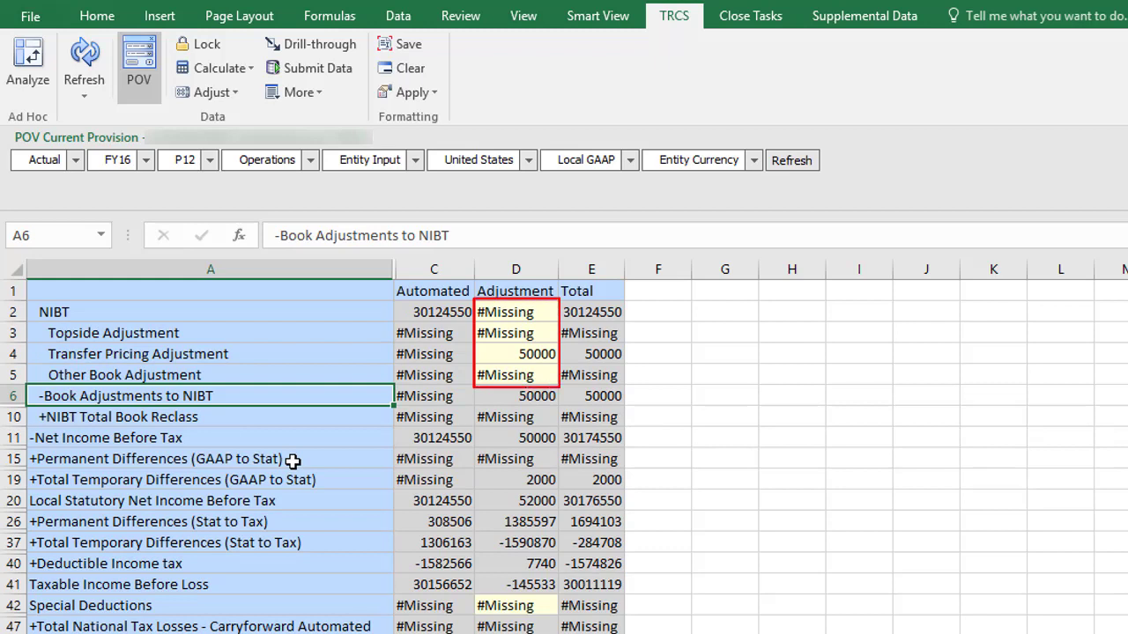
left_click(522, 335)
type("2")
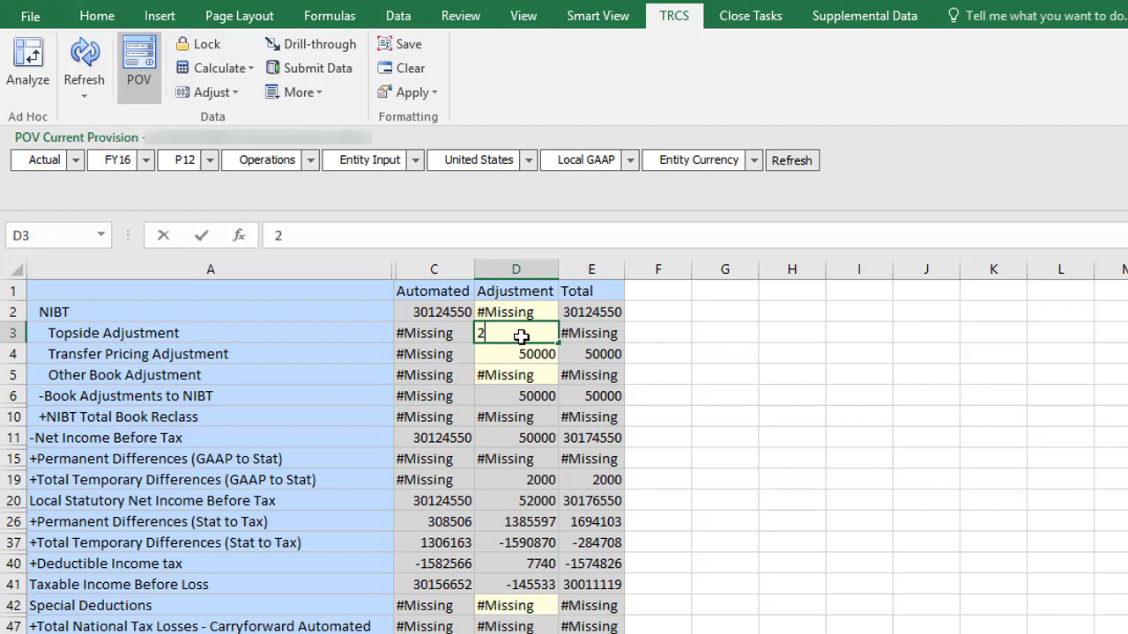
type("5000")
key("Return")
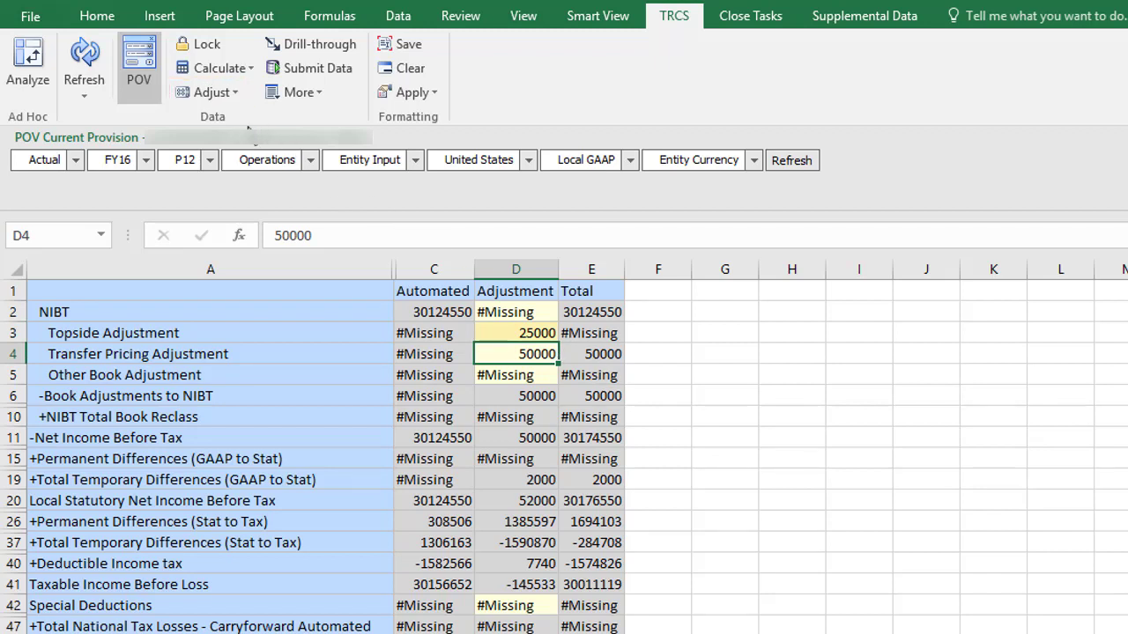
Increase D4 by a fixed 15% (50000 to 57500), then submit the form data.
left_click(238, 93)
left_click(216, 115)
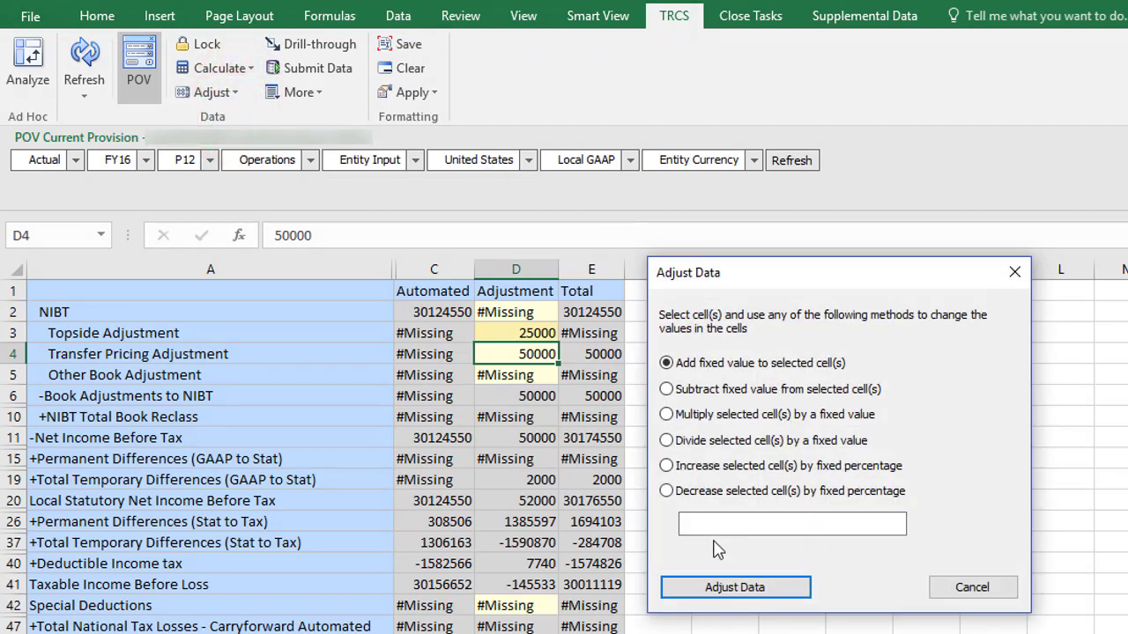
left_click(667, 466)
left_click(702, 522)
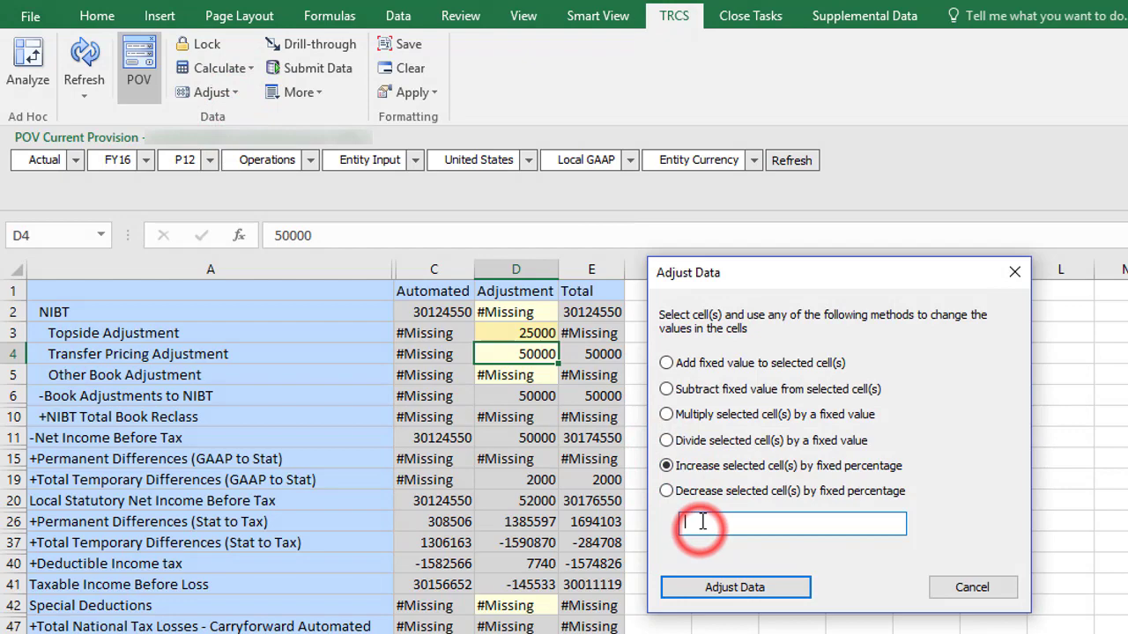
left_click(747, 587)
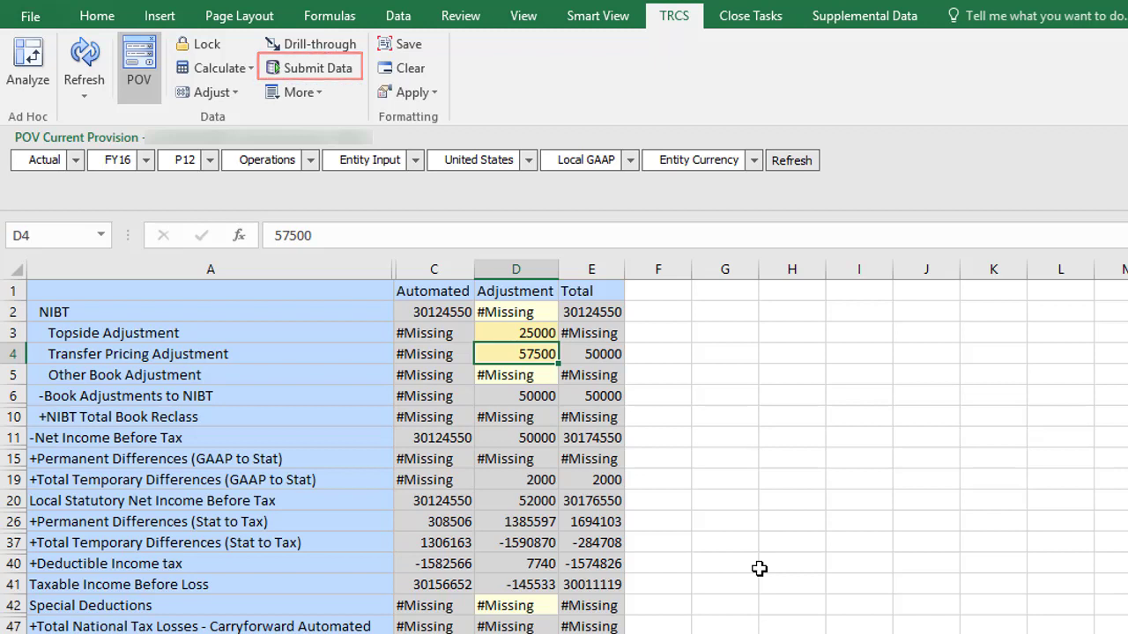
left_click(342, 68)
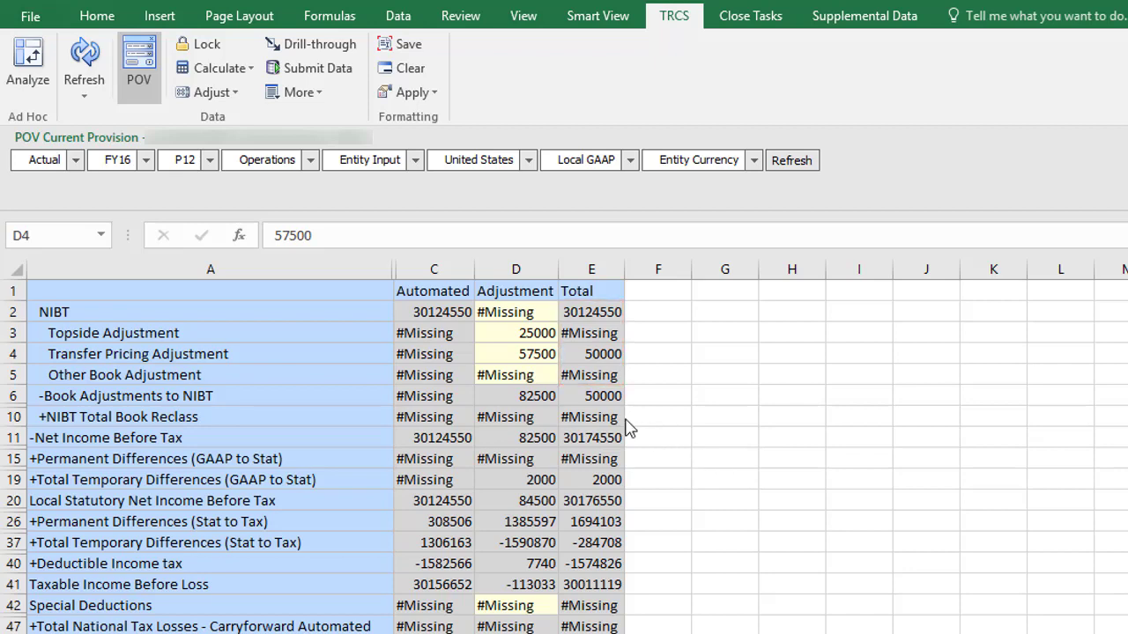
Launch the Consolidate business rule from a data cell's Smart View right-click menu.
right_click(577, 354)
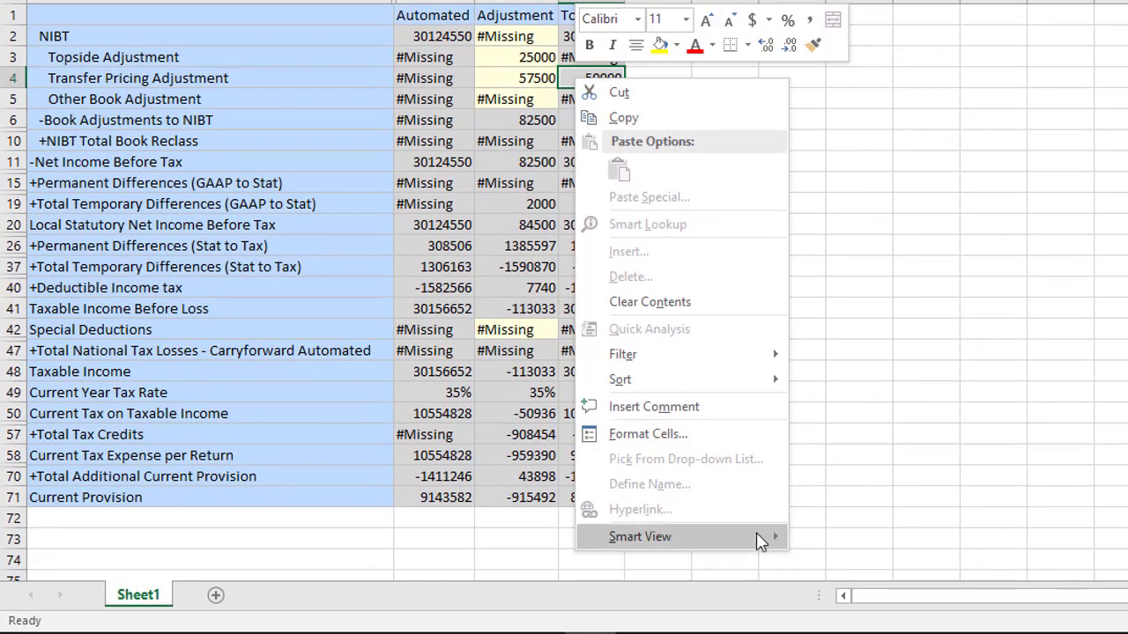
mouse_move(756, 532)
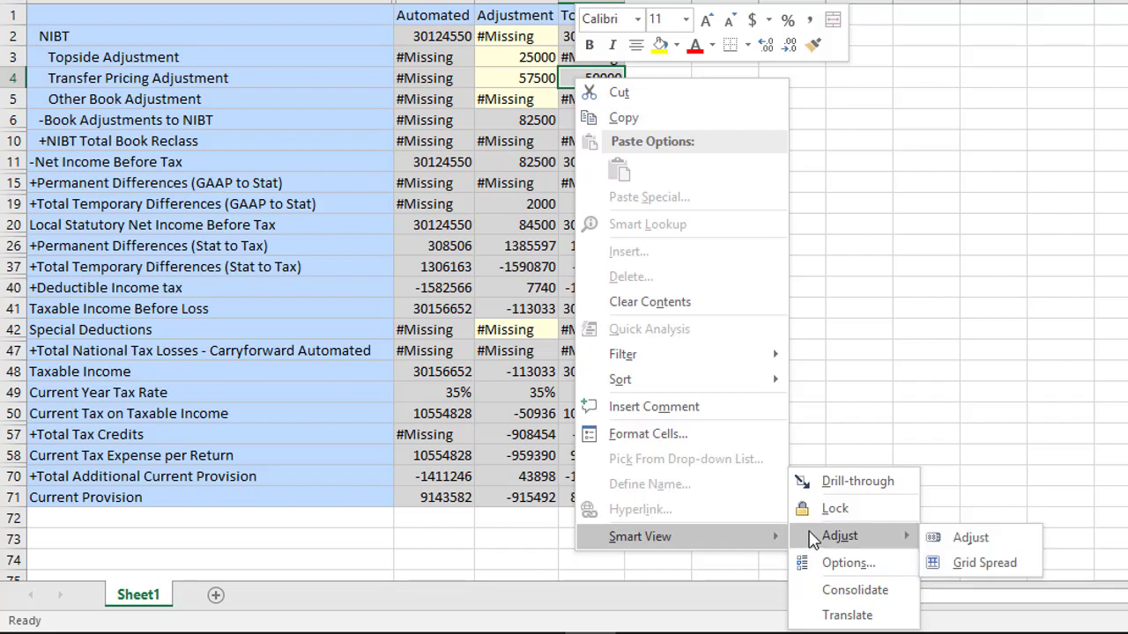
left_click(845, 592)
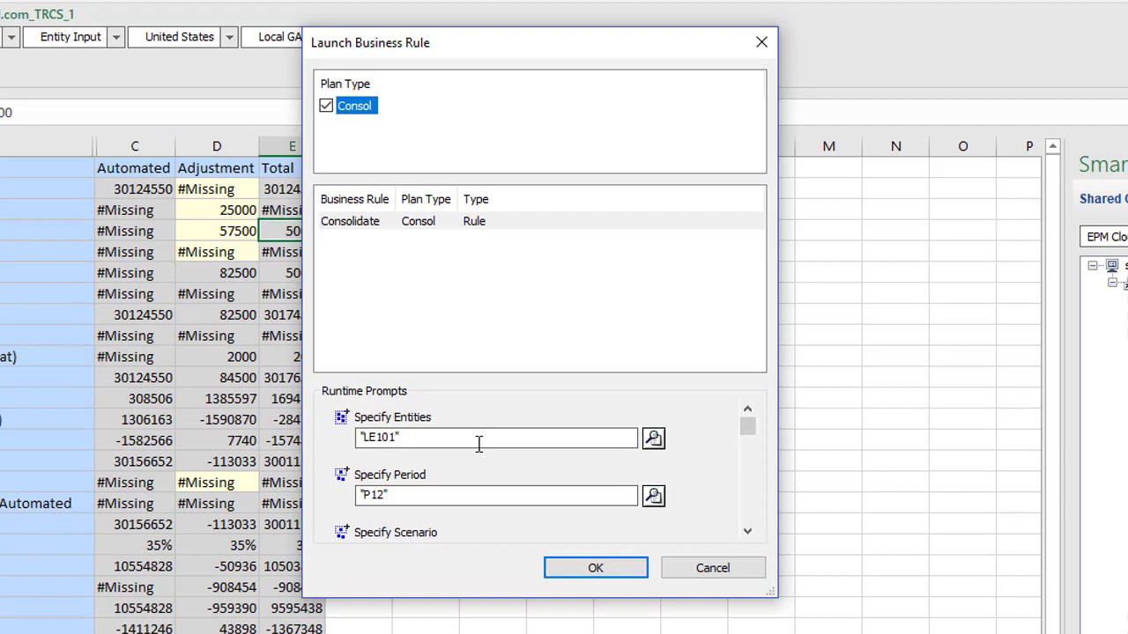
Run Consolidate with the LE101, P12, Actual, FY16 prompts and acknowledge the completion message.
left_click_drag(747, 426, 747, 513)
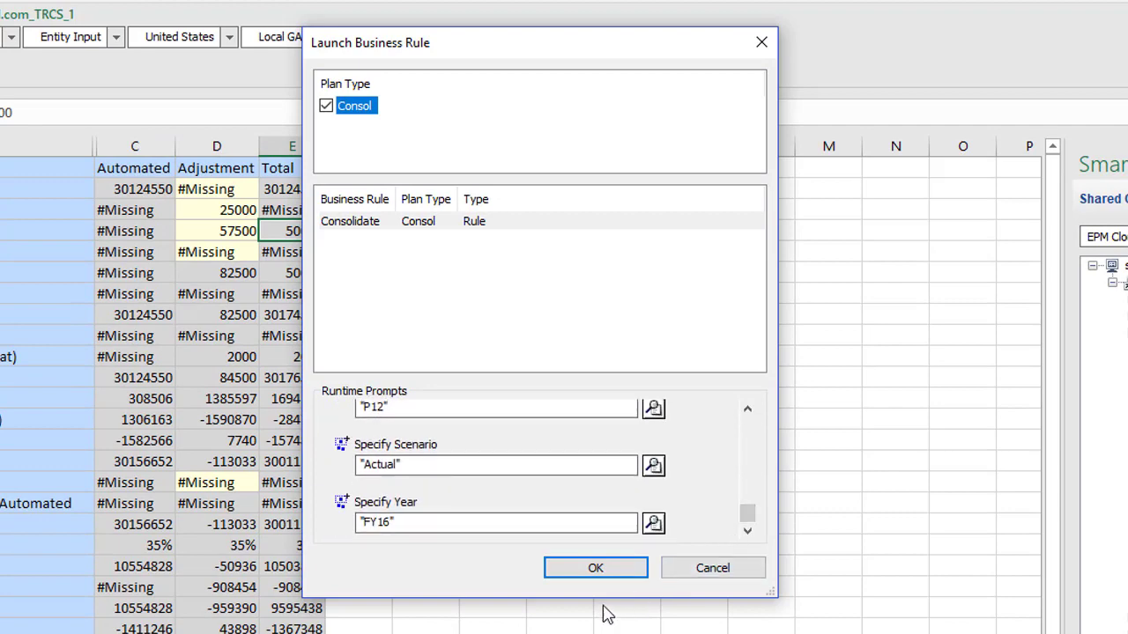
left_click(596, 568)
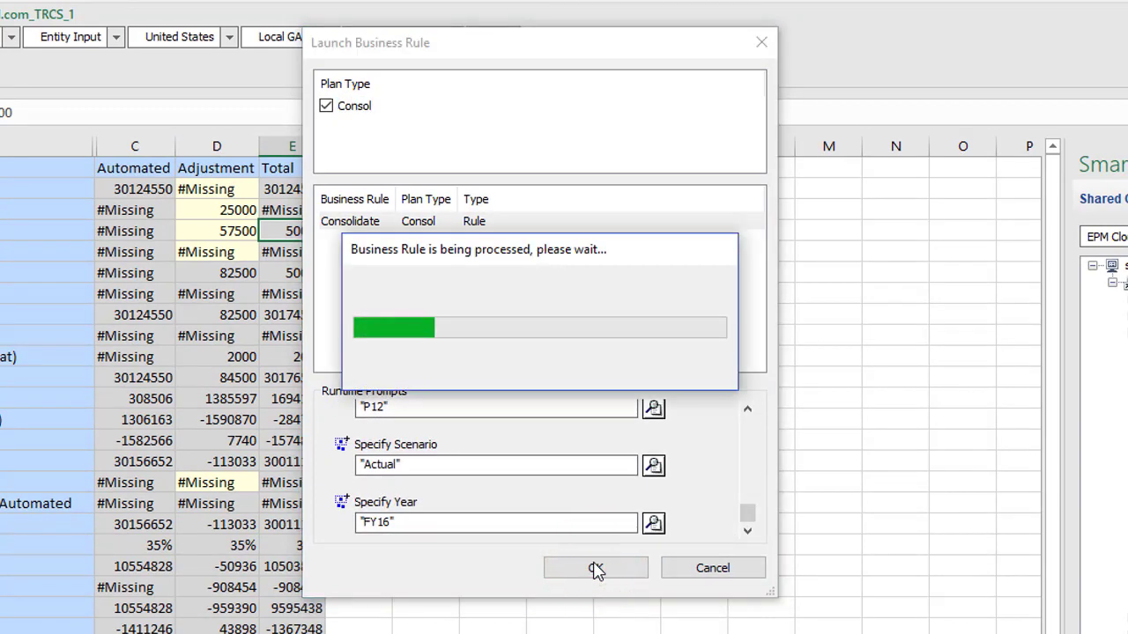
left_click(641, 402)
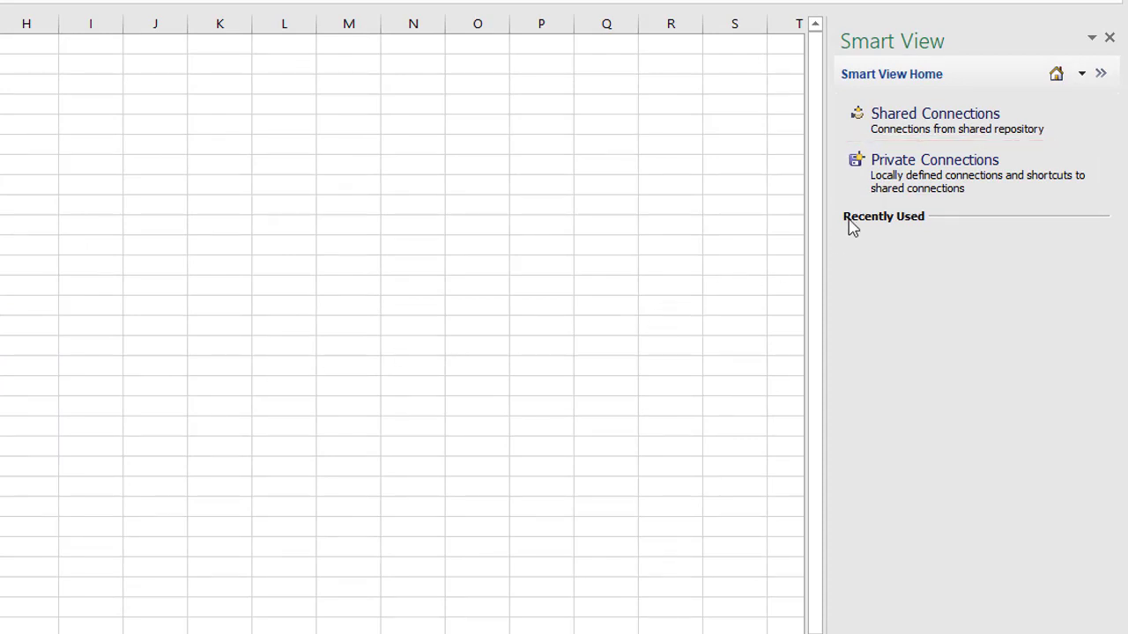
Start a new Smart View HTTP Provider private connection with the pasted URL and sign in.
left_click(904, 176)
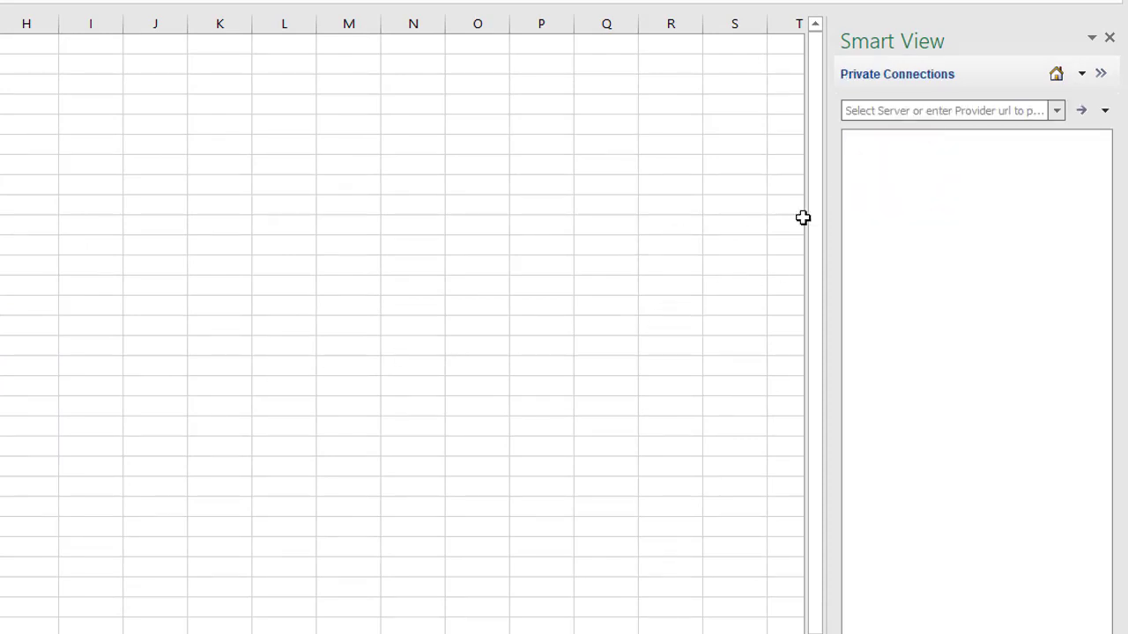
left_click(1104, 110)
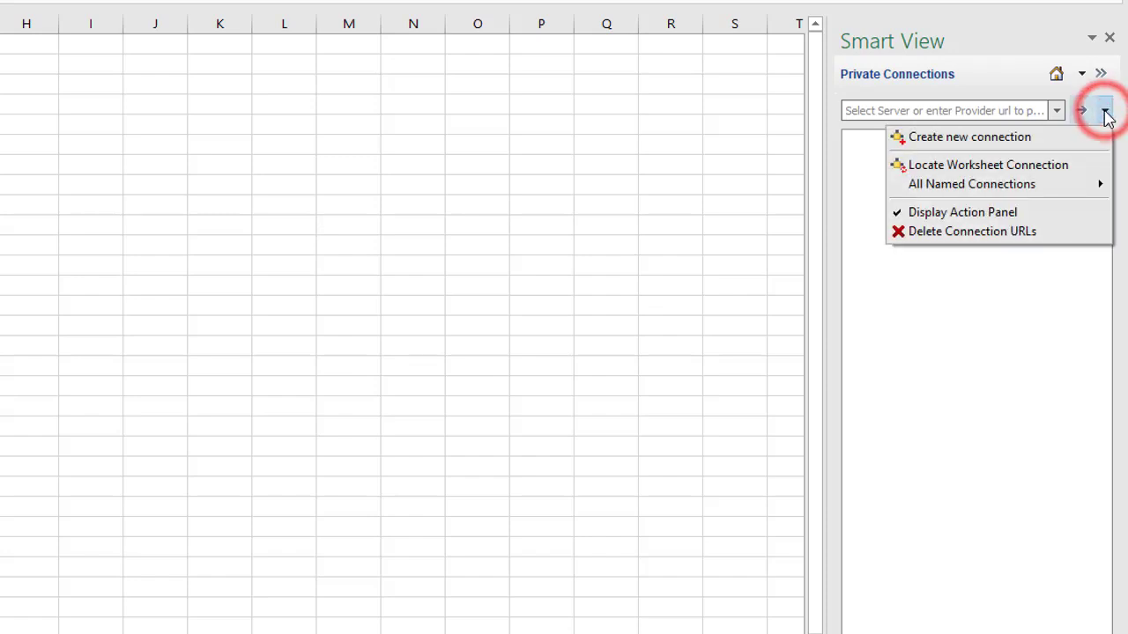
left_click(1036, 139)
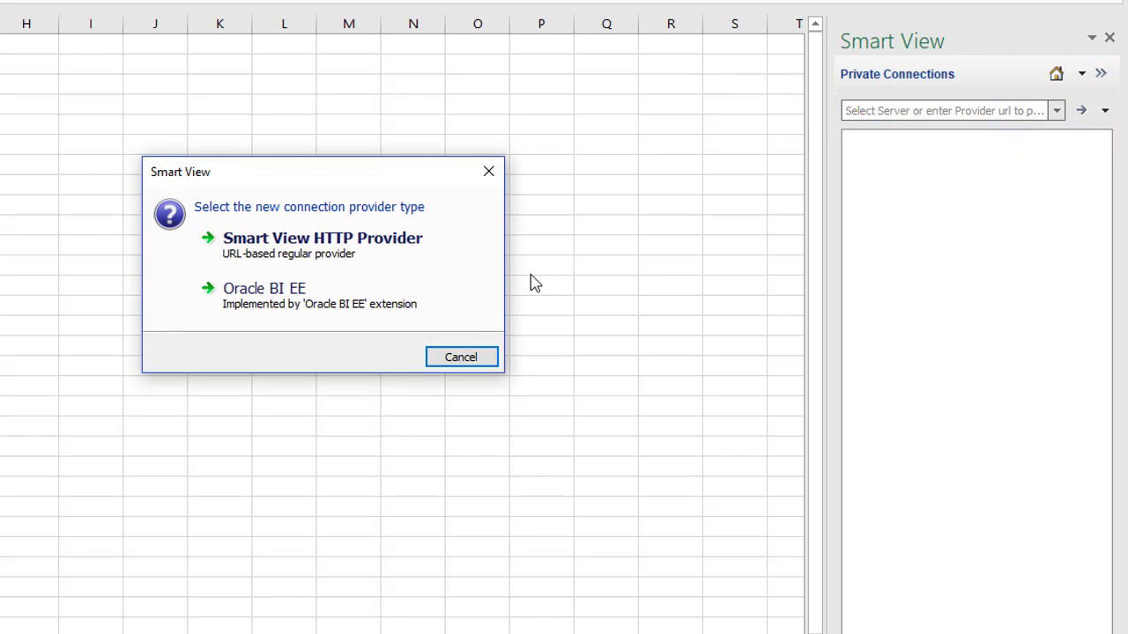
left_click(351, 254)
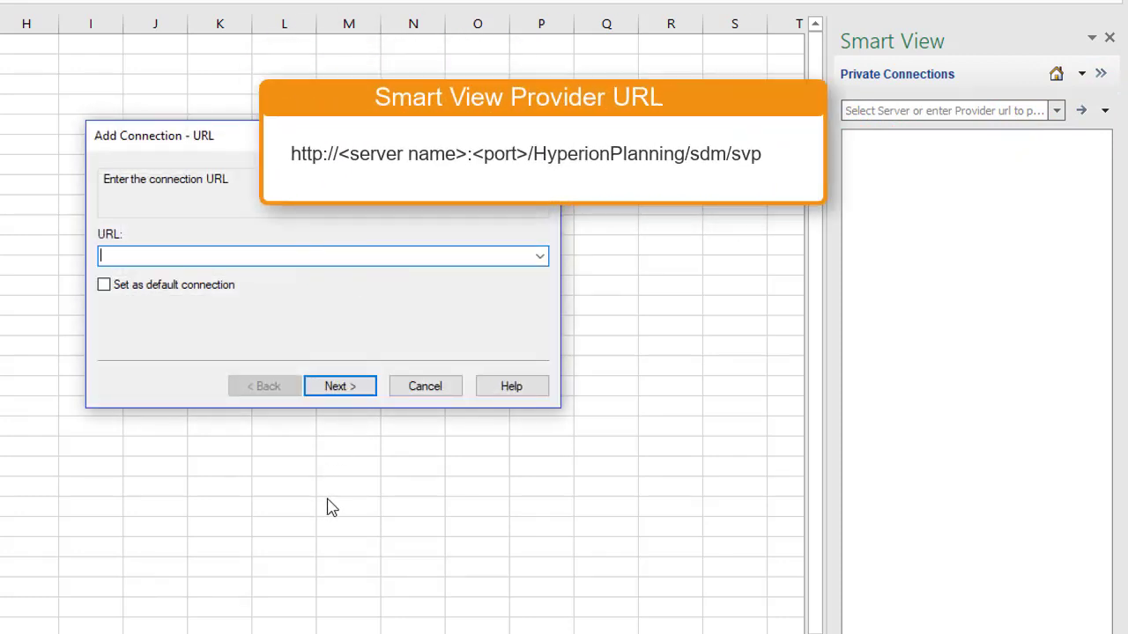
key("ctrl+v")
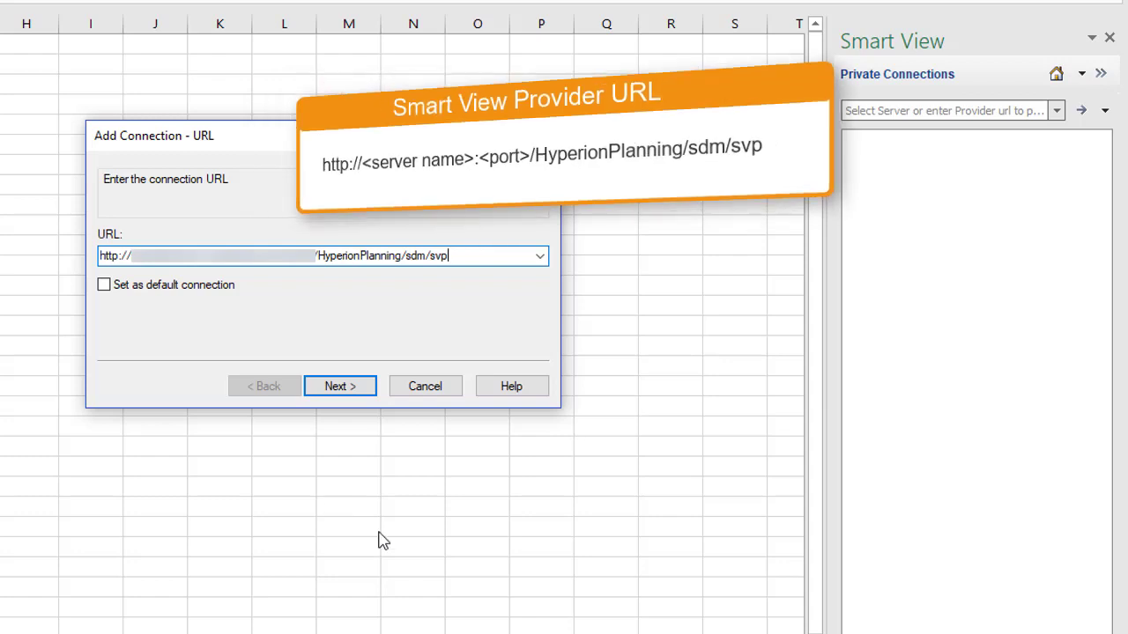
left_click(337, 388)
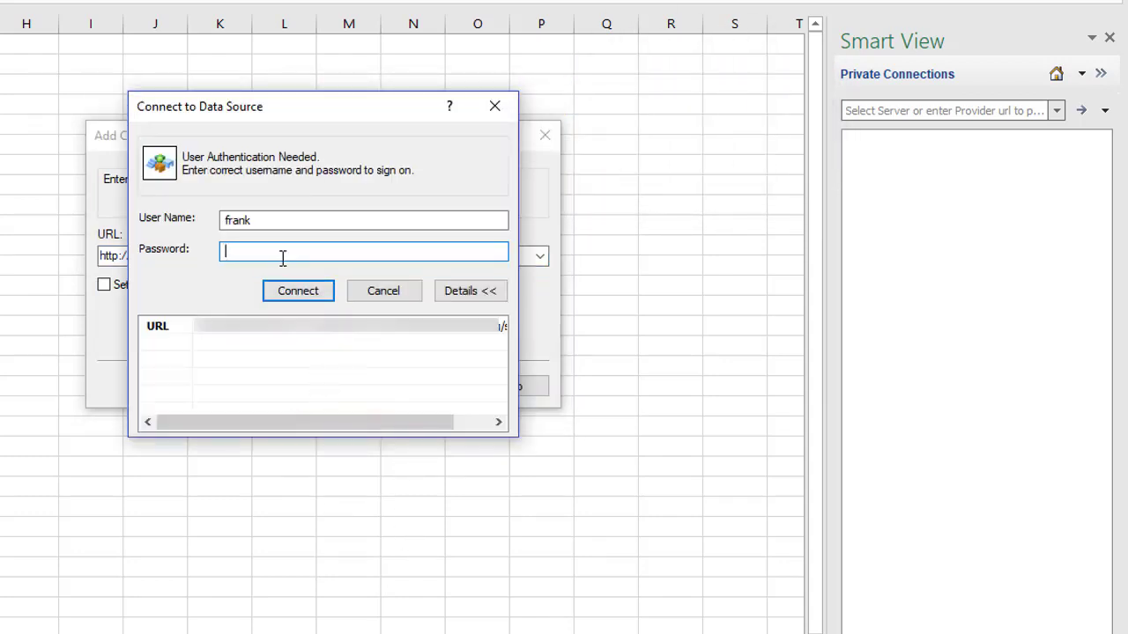
left_click(290, 292)
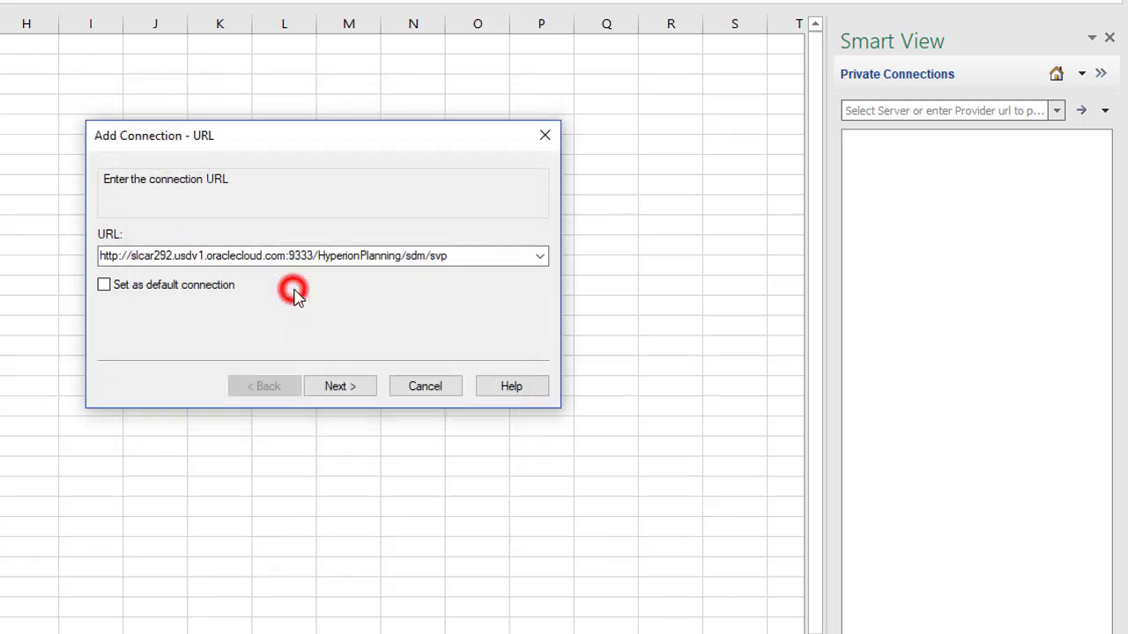
Select the TRCS application, name the connection 'Supplemental Data for TRCS', and connect to it.
left_click(110, 234)
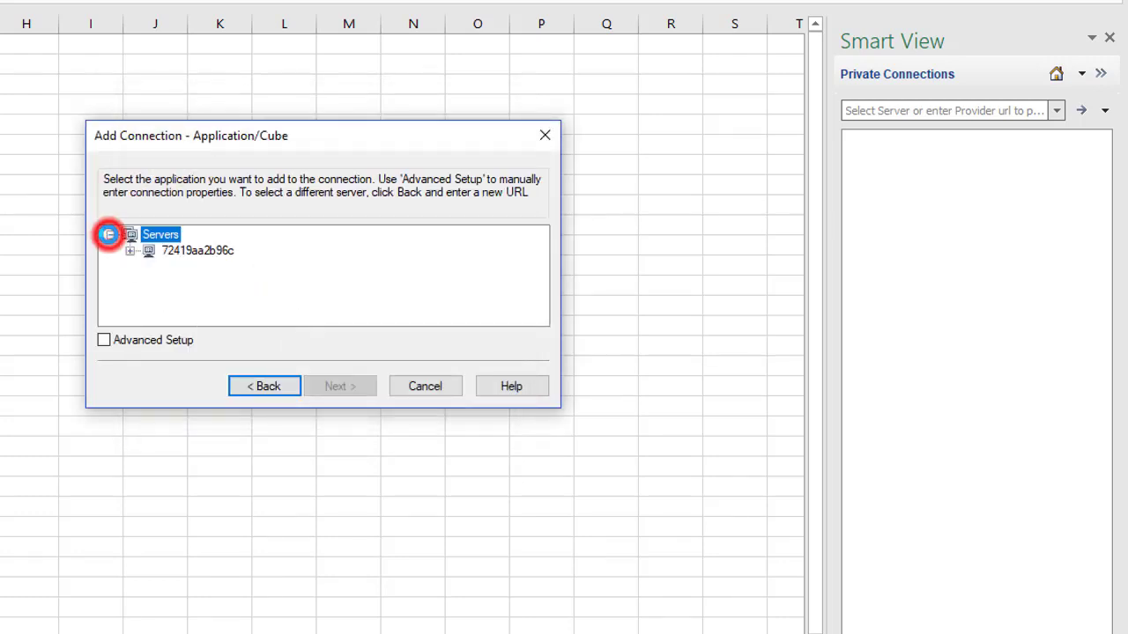
left_click(129, 251)
left_click(185, 265)
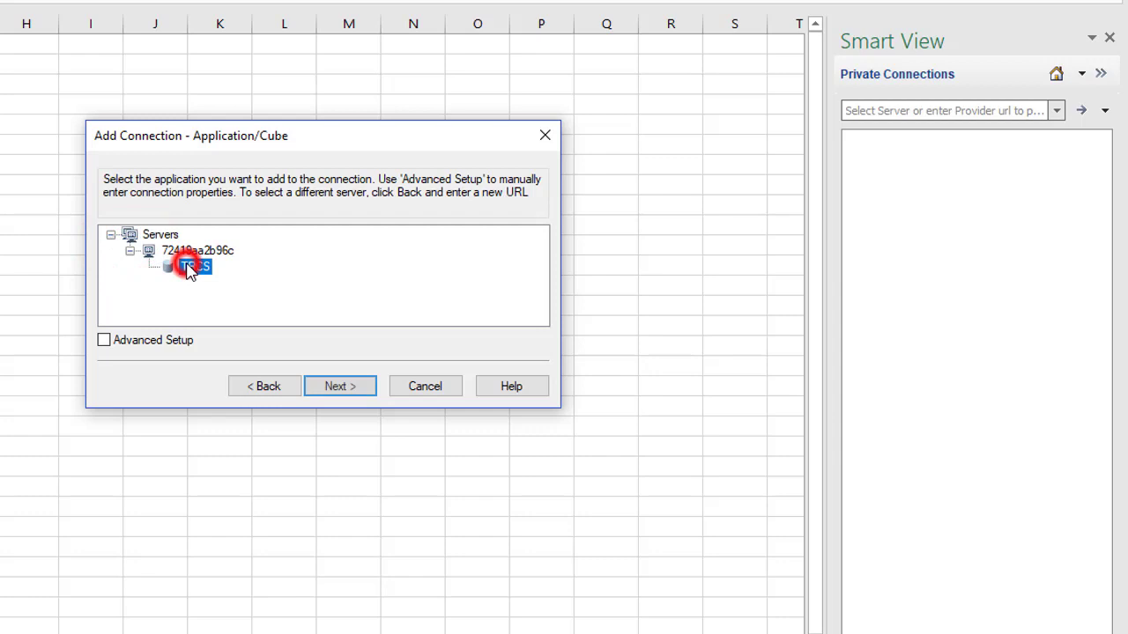
left_click(345, 388)
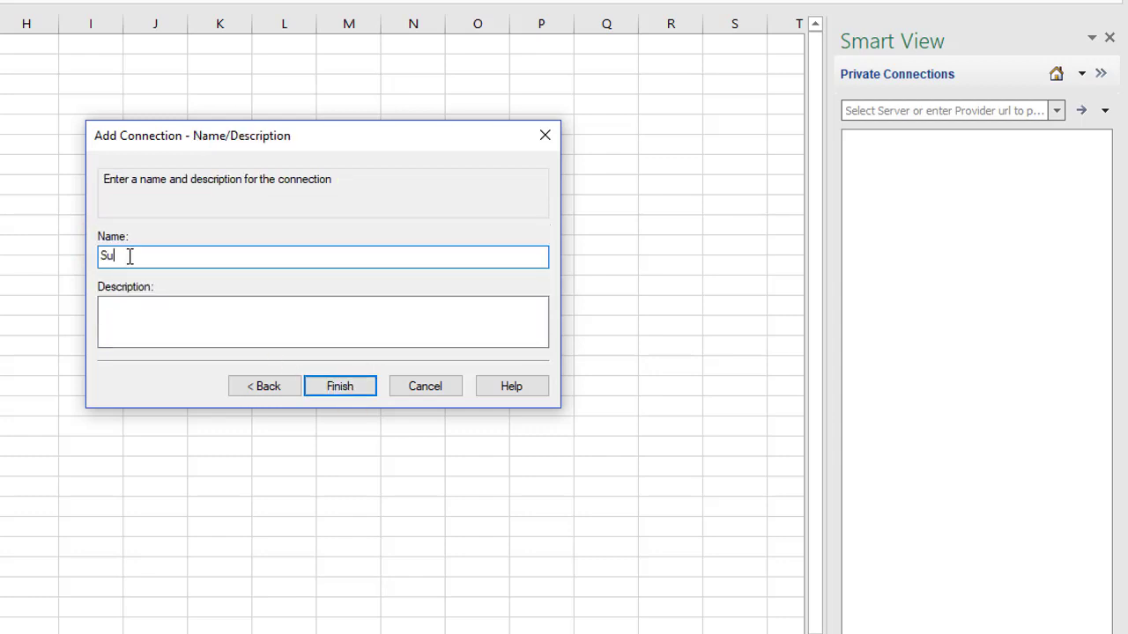
type("Supplemental Data for TRCS")
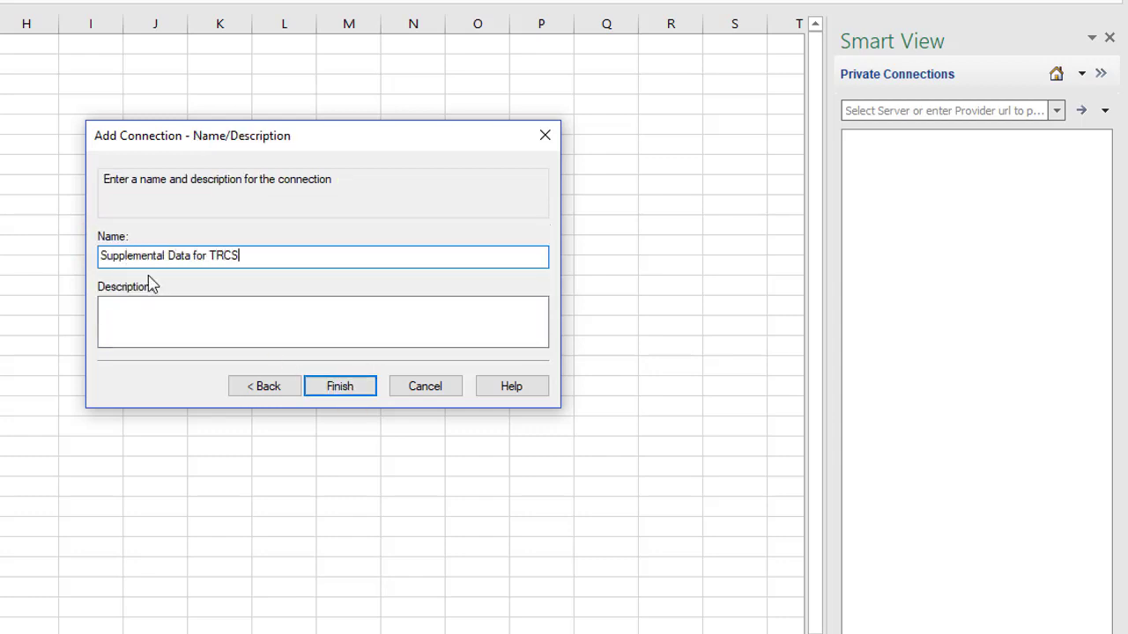
left_click(340, 393)
left_click(855, 140)
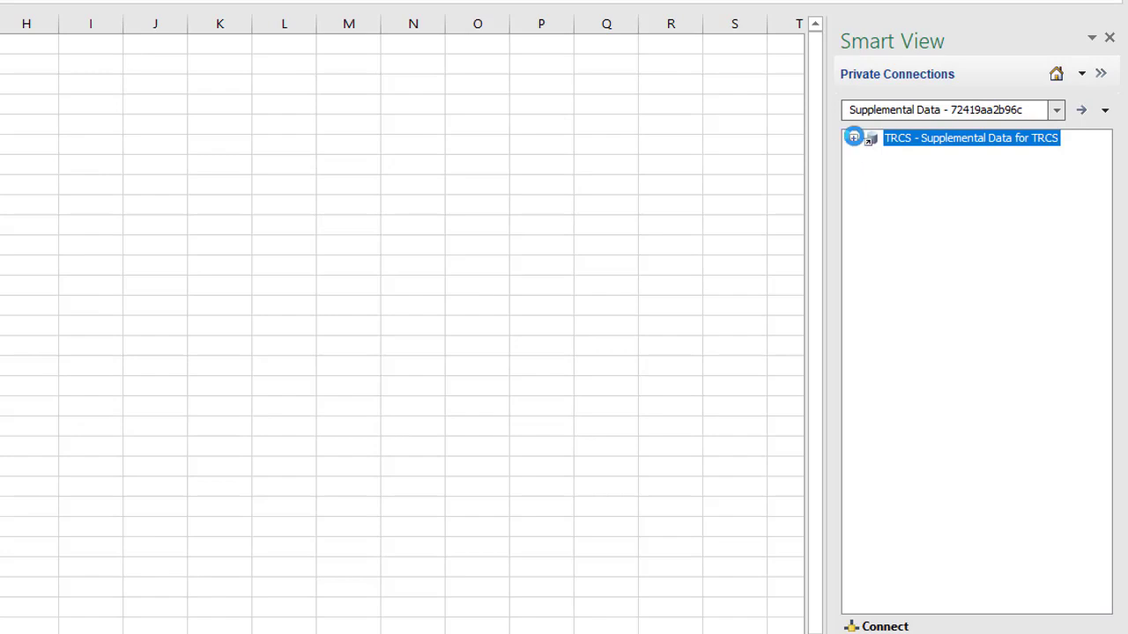
Expand Work List and Data Sets, widening the Smart View panel so full names show.
left_click(872, 155)
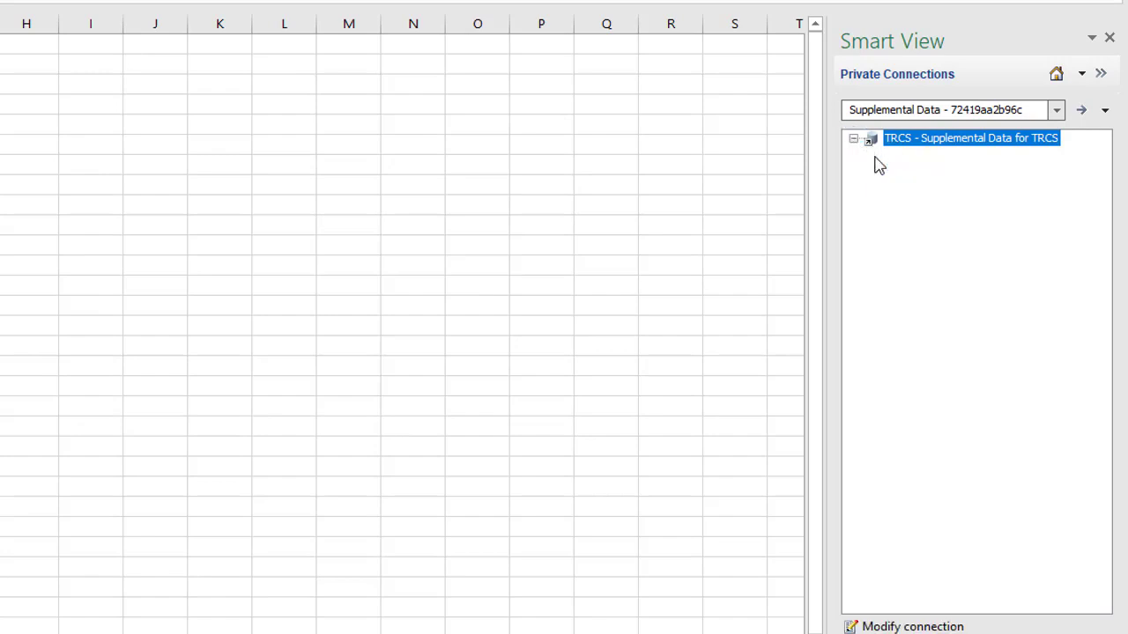
left_click(826, 304)
left_click_drag(826, 305, 635, 342)
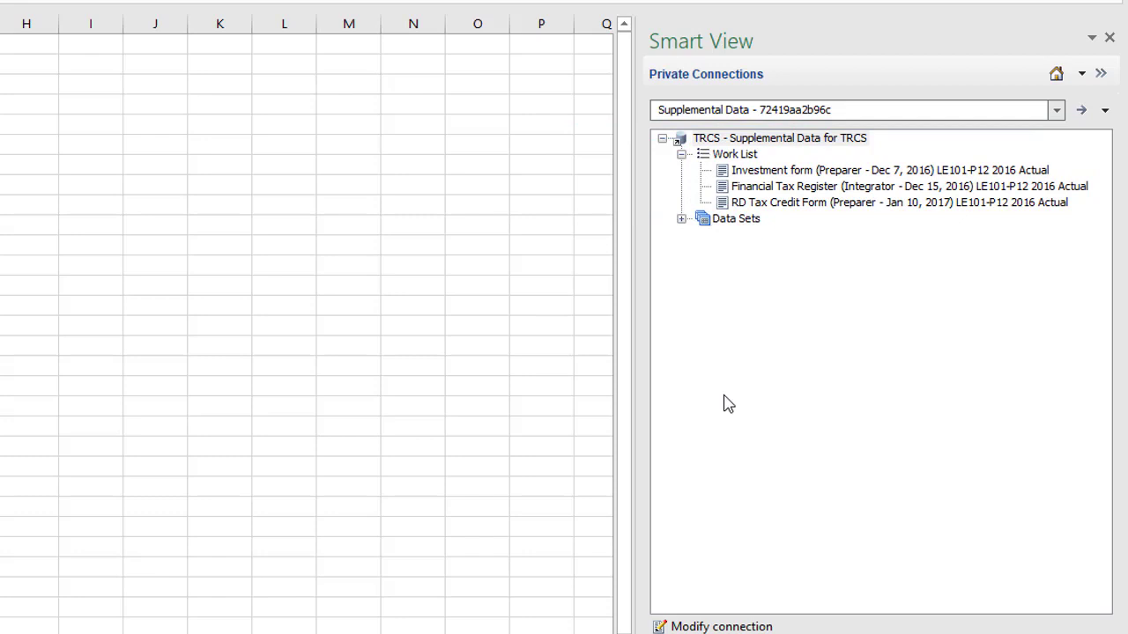
left_click(681, 218)
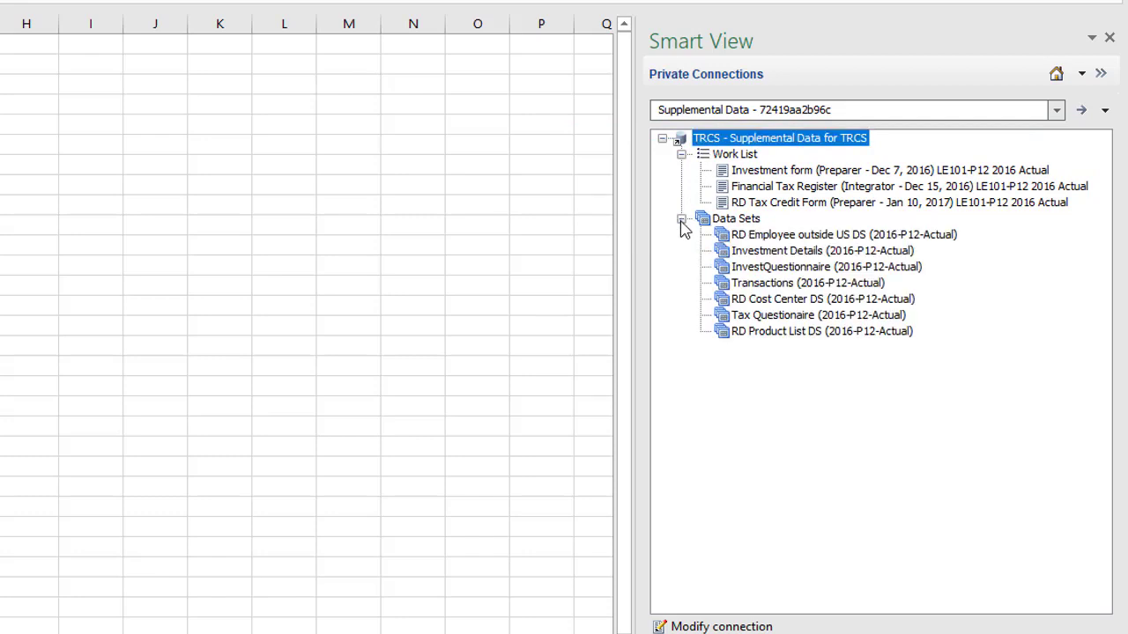
Load the Investment Details data set into the sheet and sort its rows by Issuing Currency, A to Z.
double_click(770, 252)
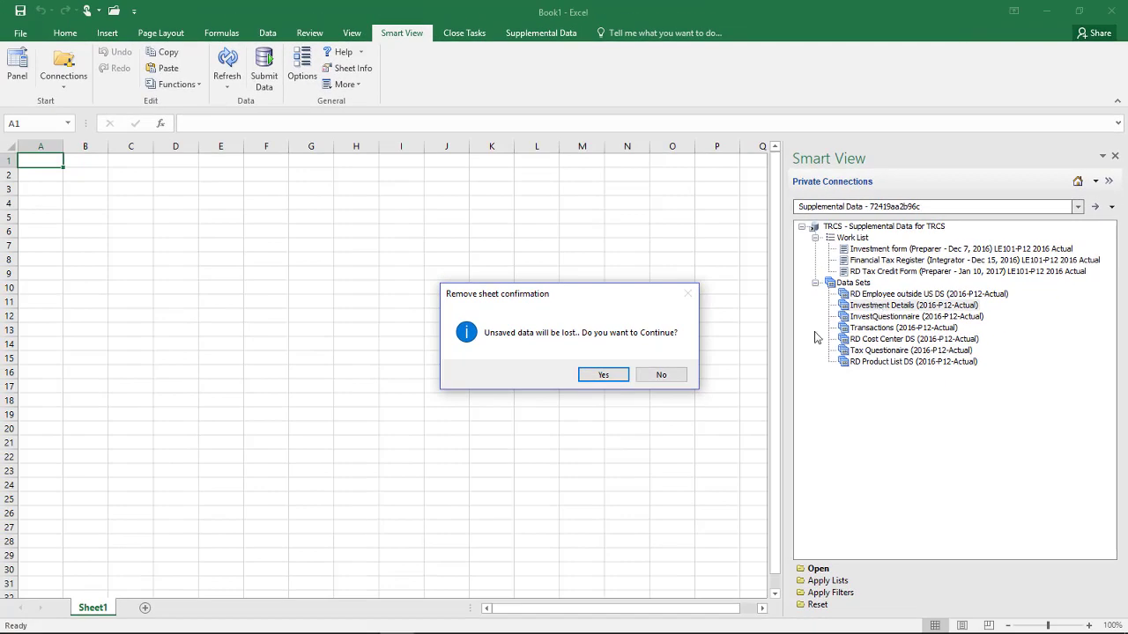
left_click(602, 375)
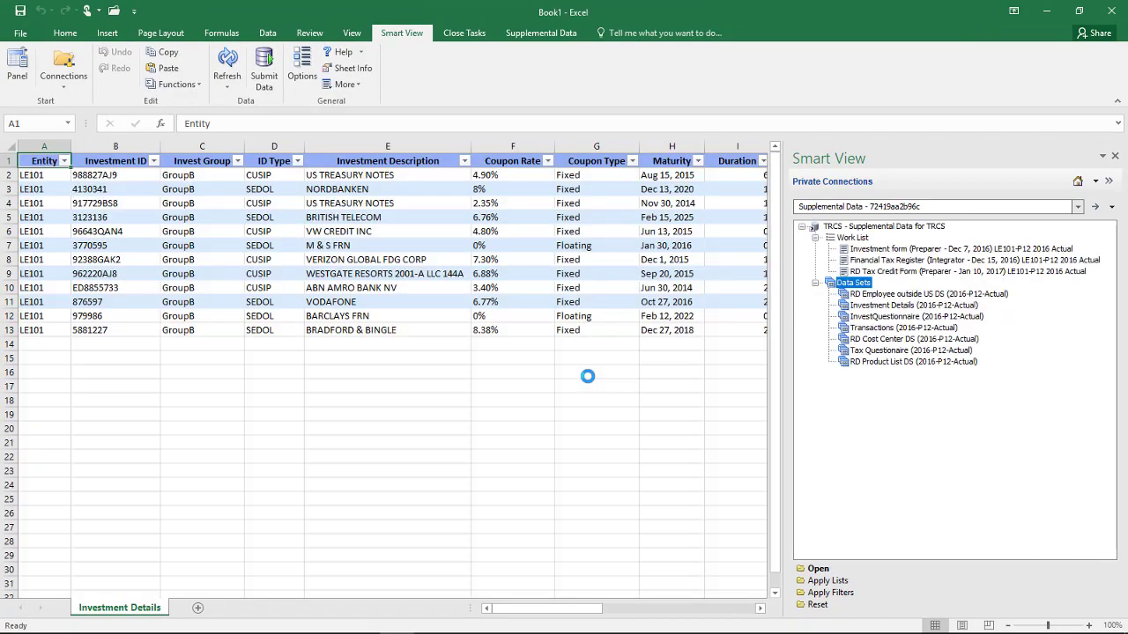
left_click_drag(516, 610, 678, 615)
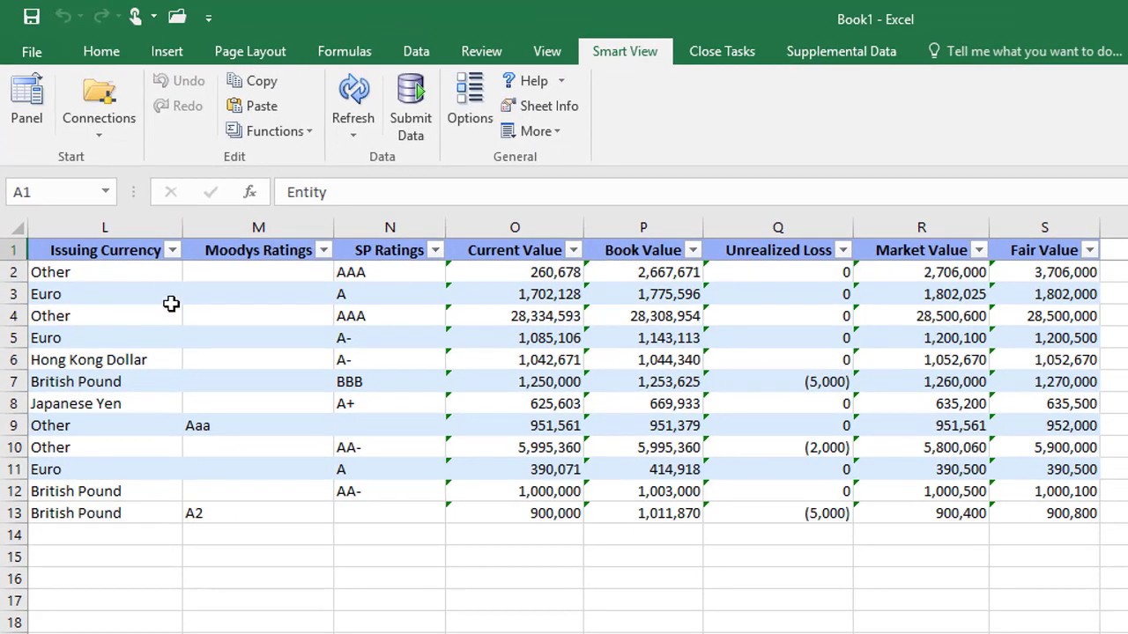
left_click(174, 253)
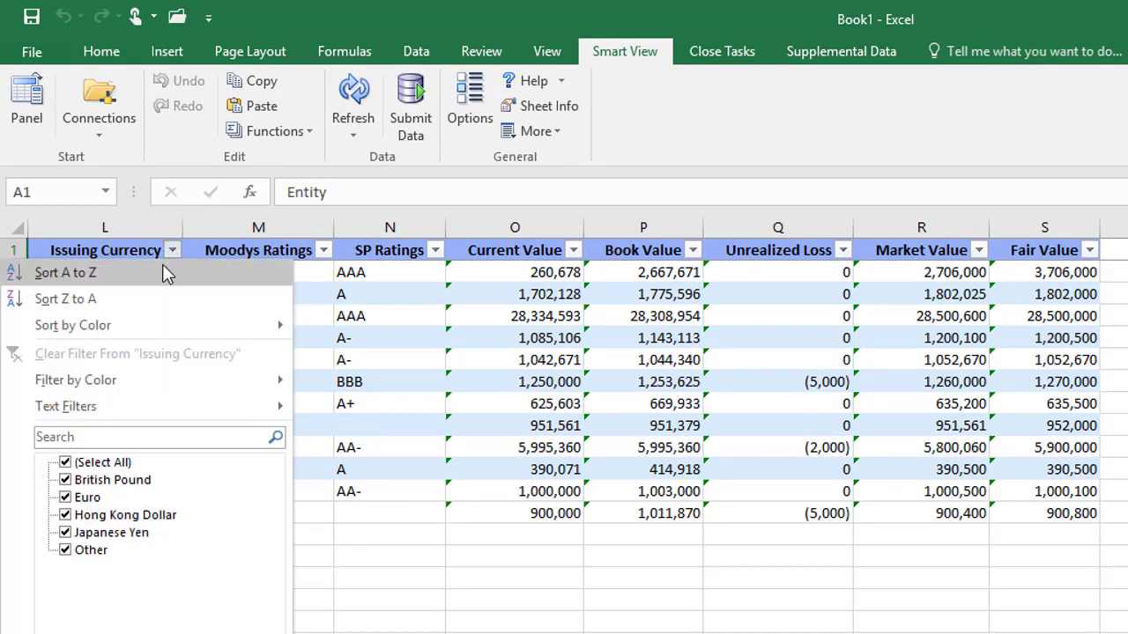
left_click(166, 271)
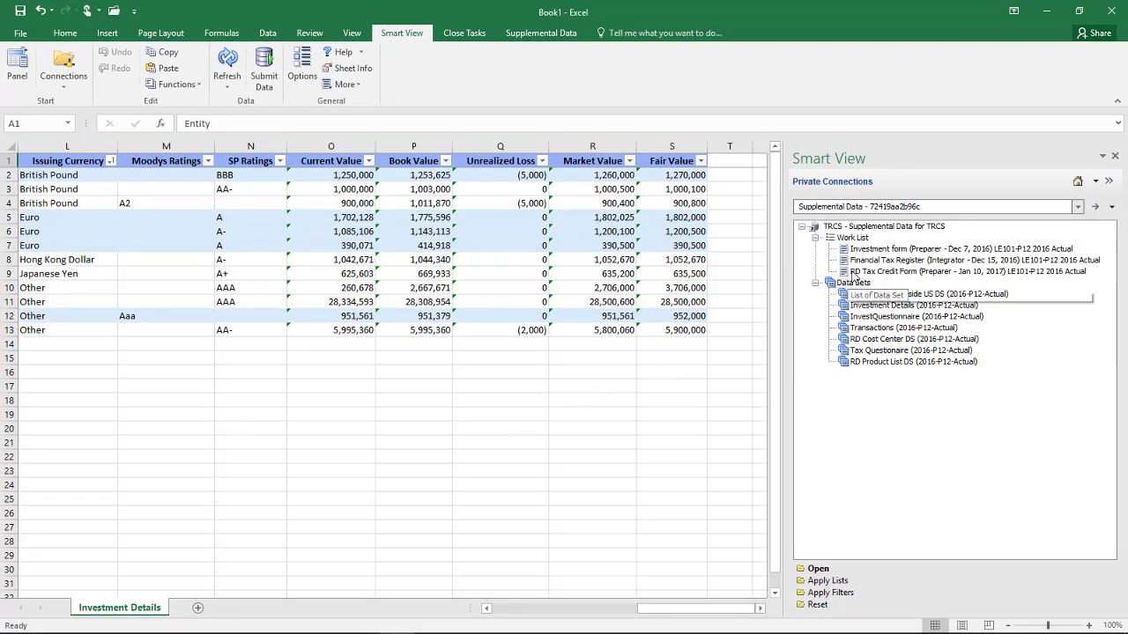
Open the Investment form from the Work List, replacing the current sheet.
double_click(866, 250)
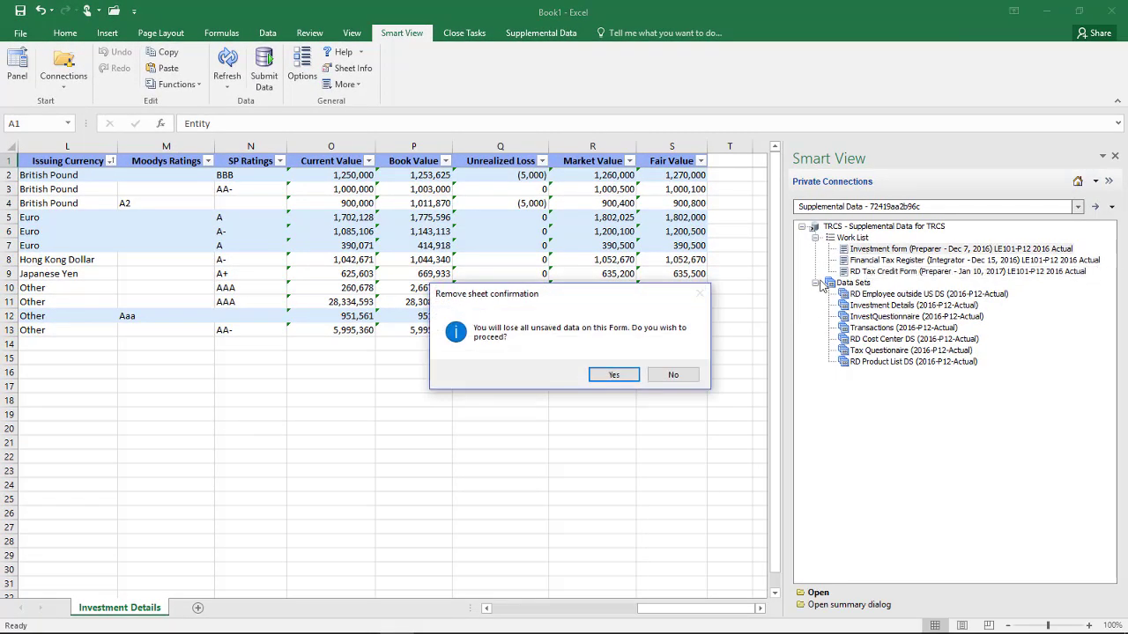
left_click(603, 375)
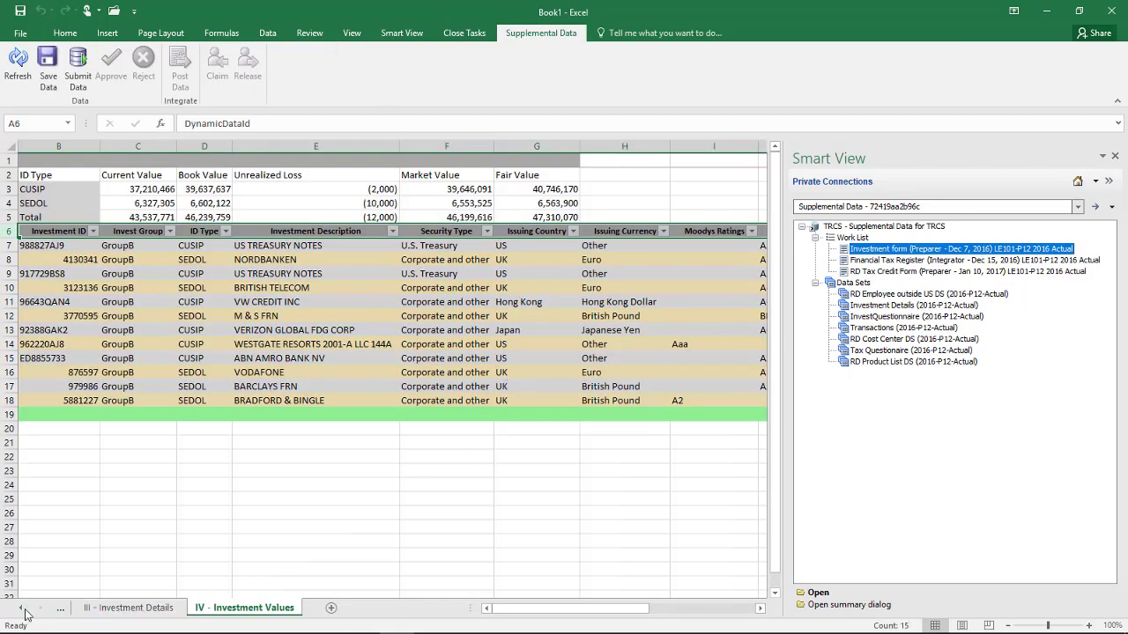
left_click(17, 608)
left_click(16, 609)
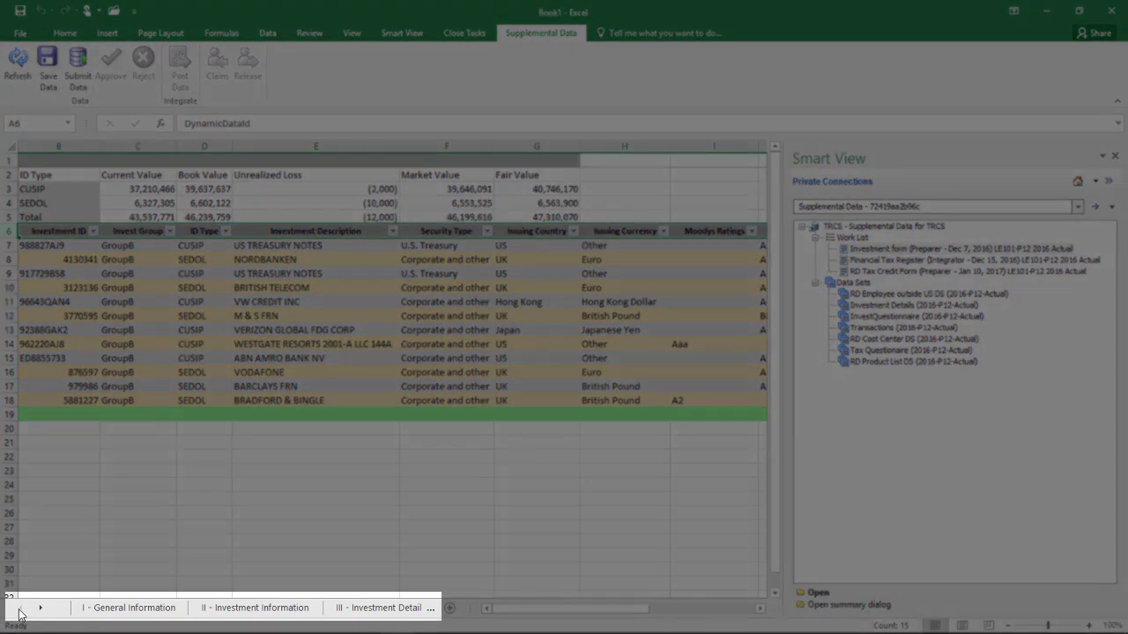
Look through the General Information, Investment Information, Investment Details and Investment Values sheets.
left_click(130, 608)
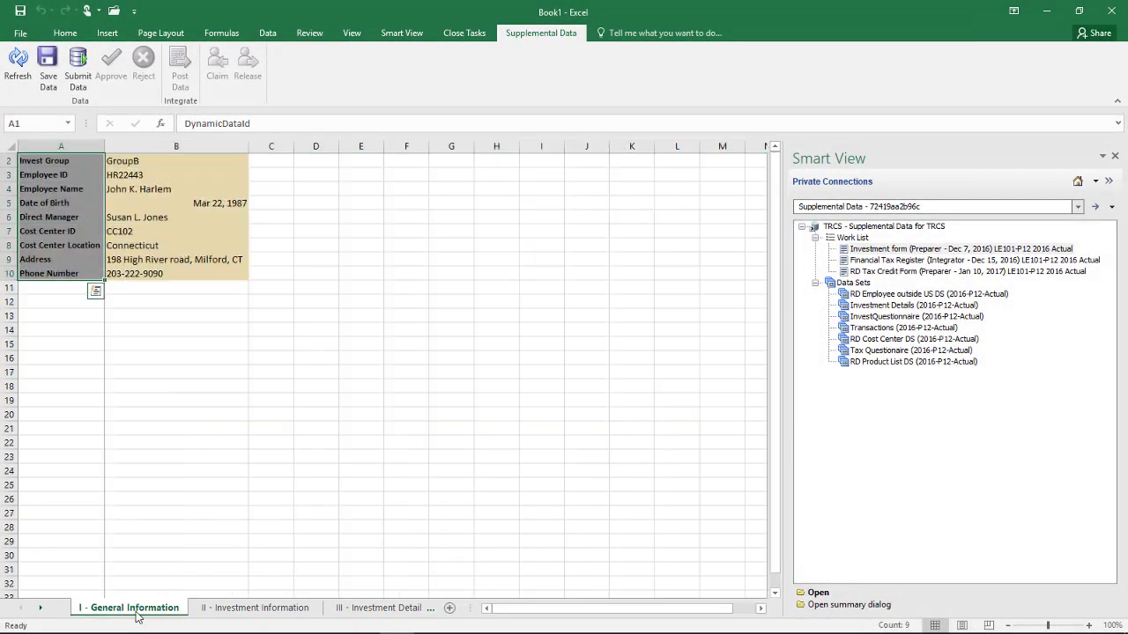
left_click(236, 609)
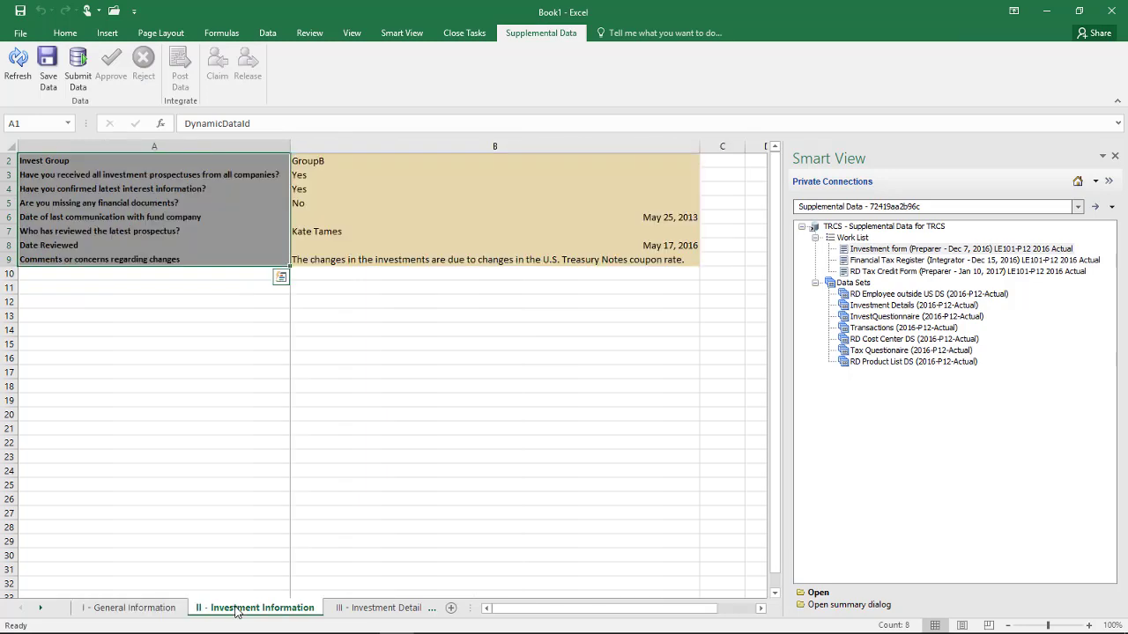
left_click(351, 608)
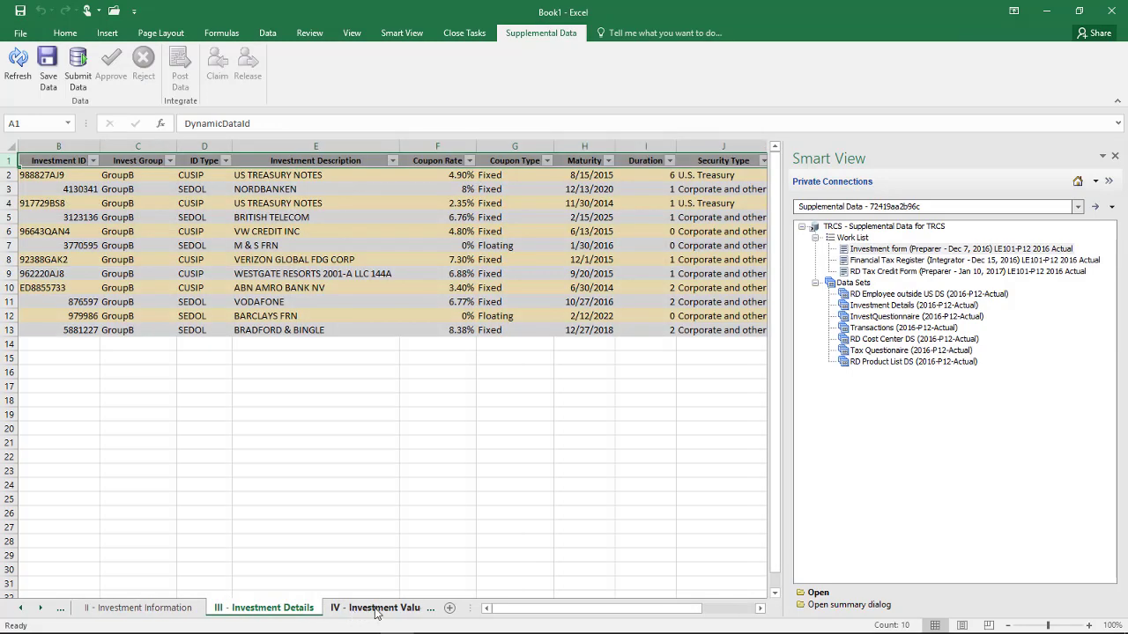
left_click(377, 609)
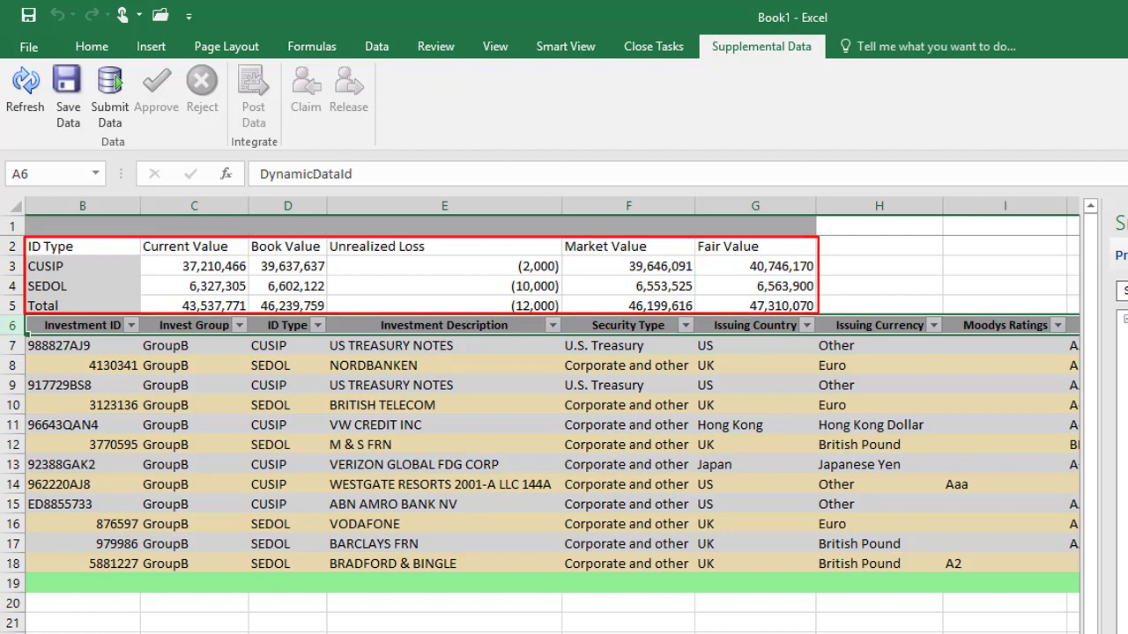
Change the Current Value in K7 from 260,678 to 360,678 and save the form data.
scroll(552, 415, "right", 5)
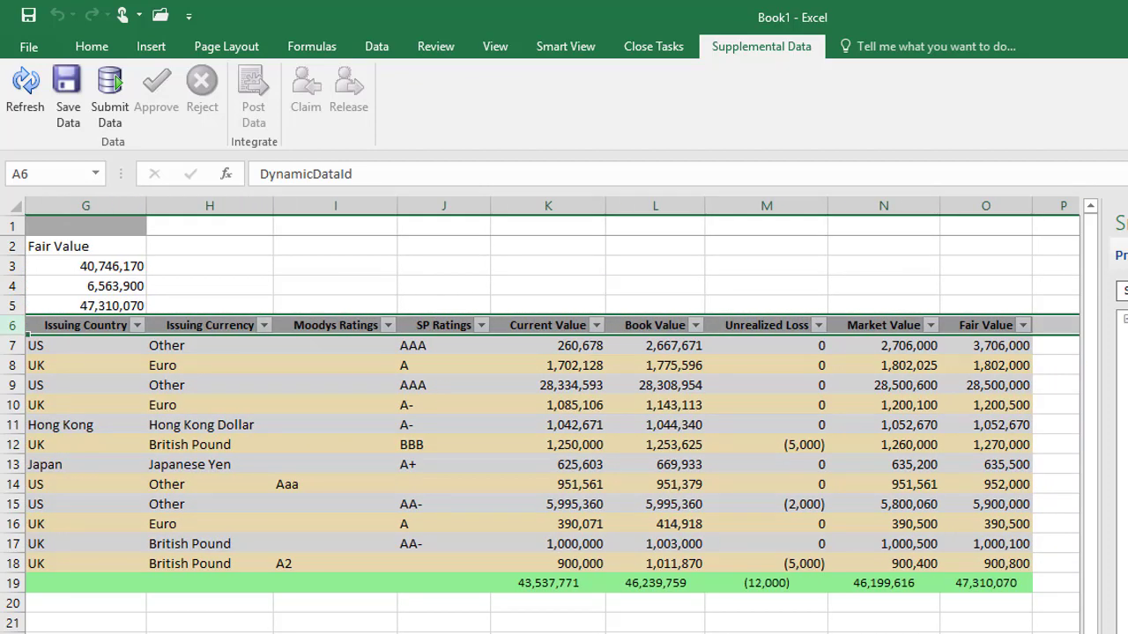
left_click(566, 346)
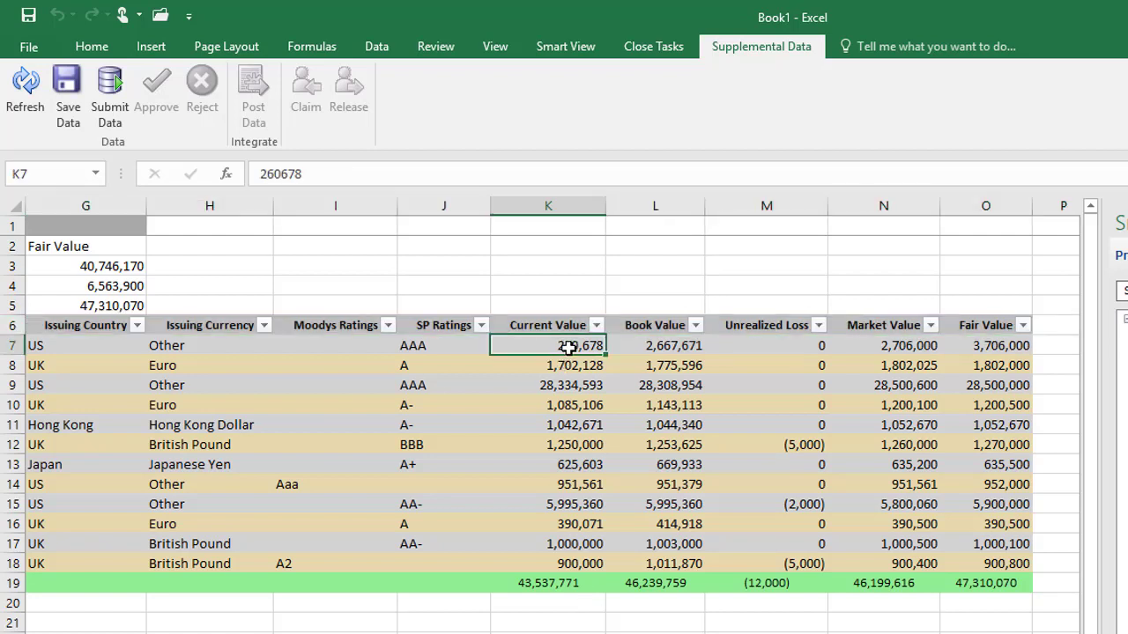
left_click(264, 174)
left_click_drag(262, 173, 270, 174)
type("3")
key("Tab")
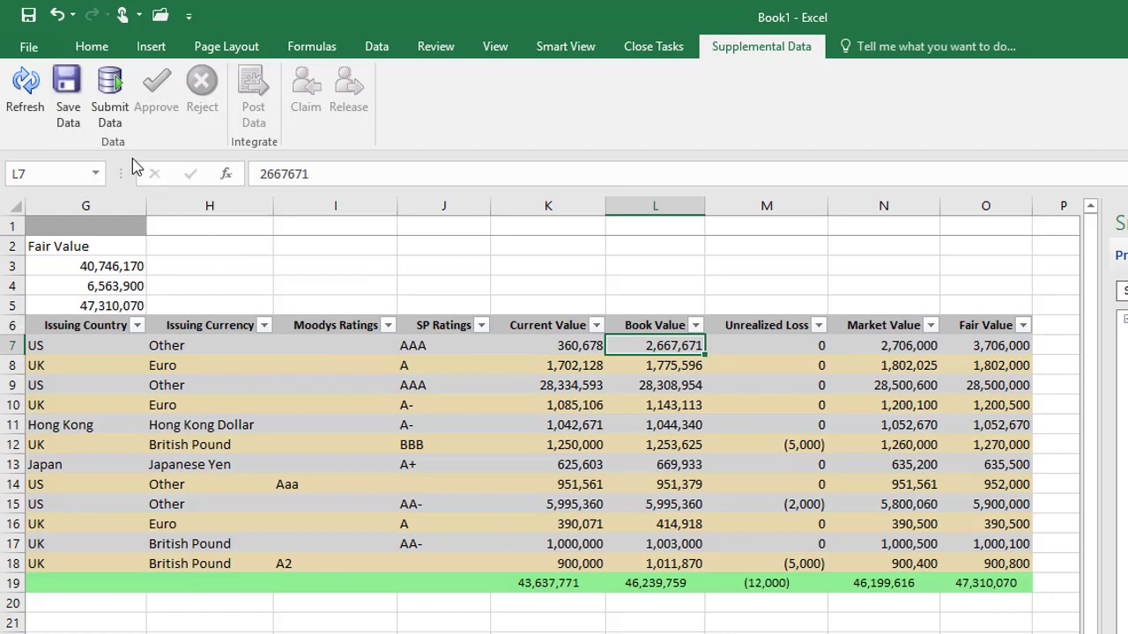
left_click(66, 81)
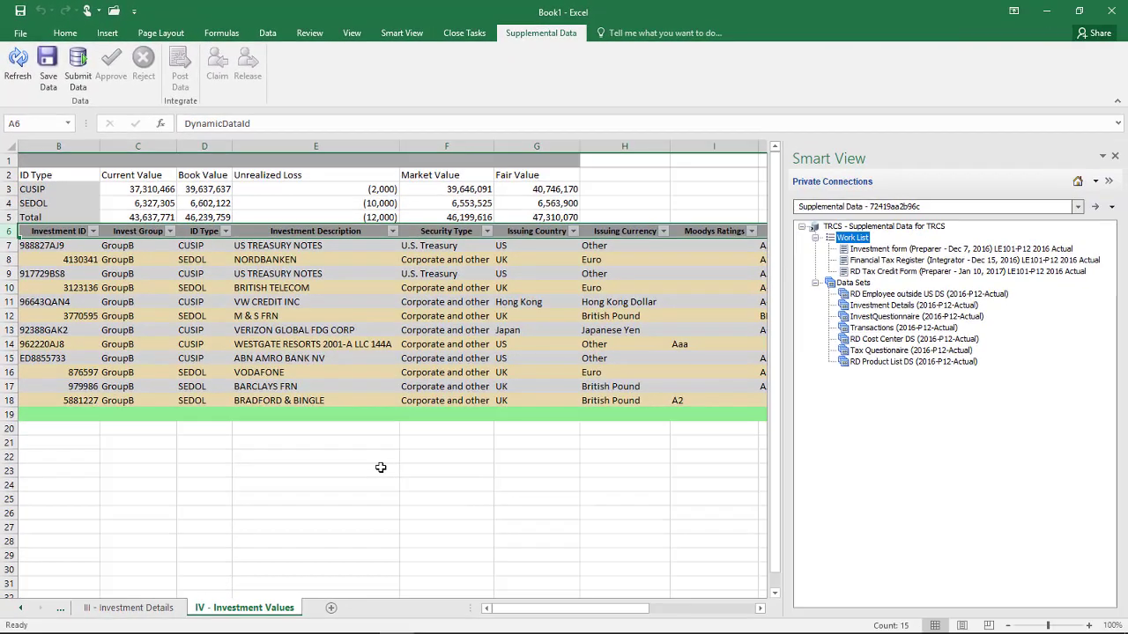
left_click_drag(503, 607, 607, 607)
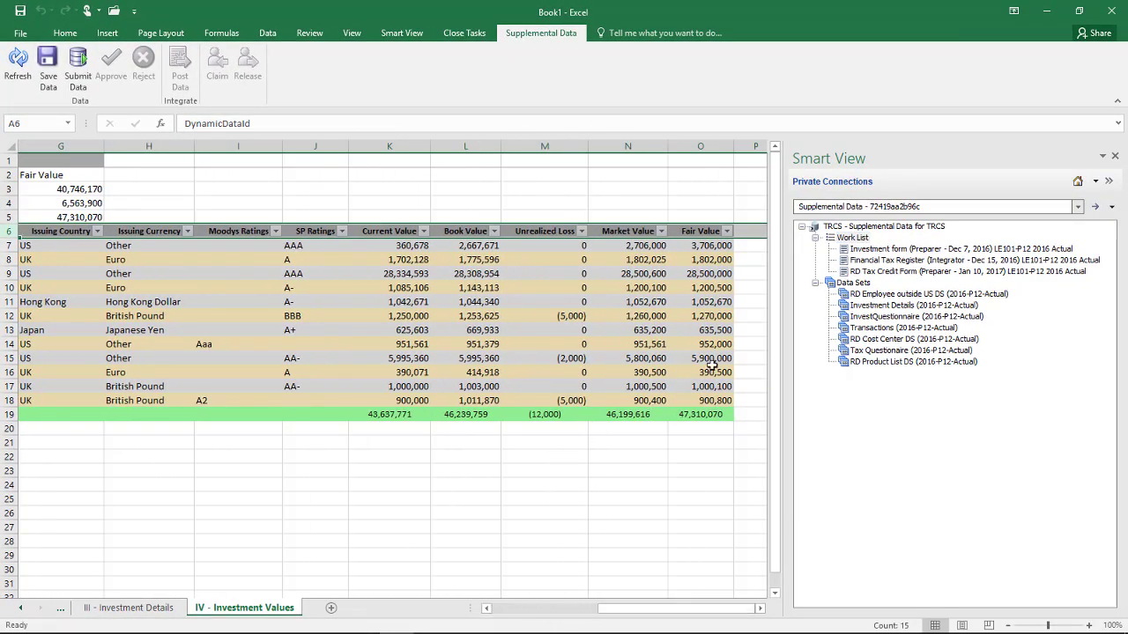
left_click(904, 250)
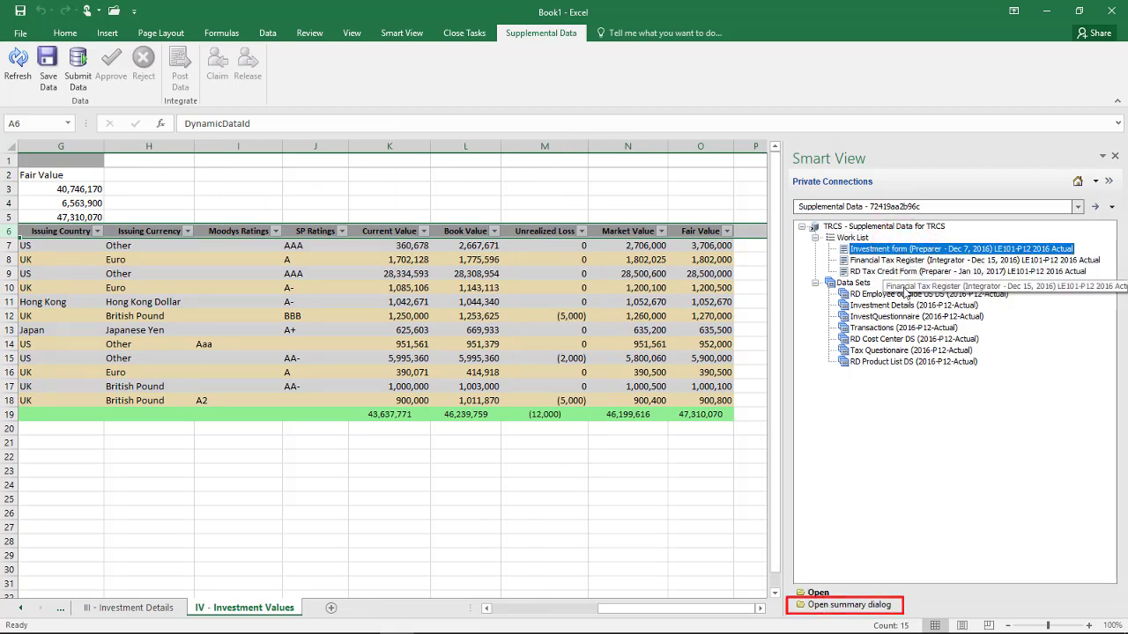
left_click(855, 606)
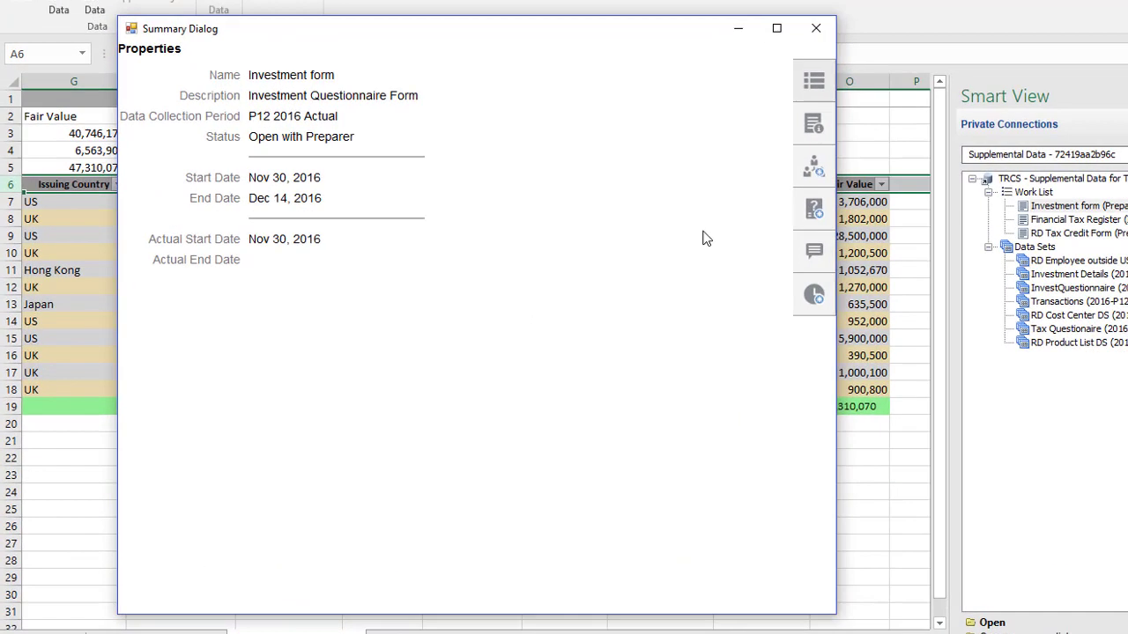
left_click(705, 167)
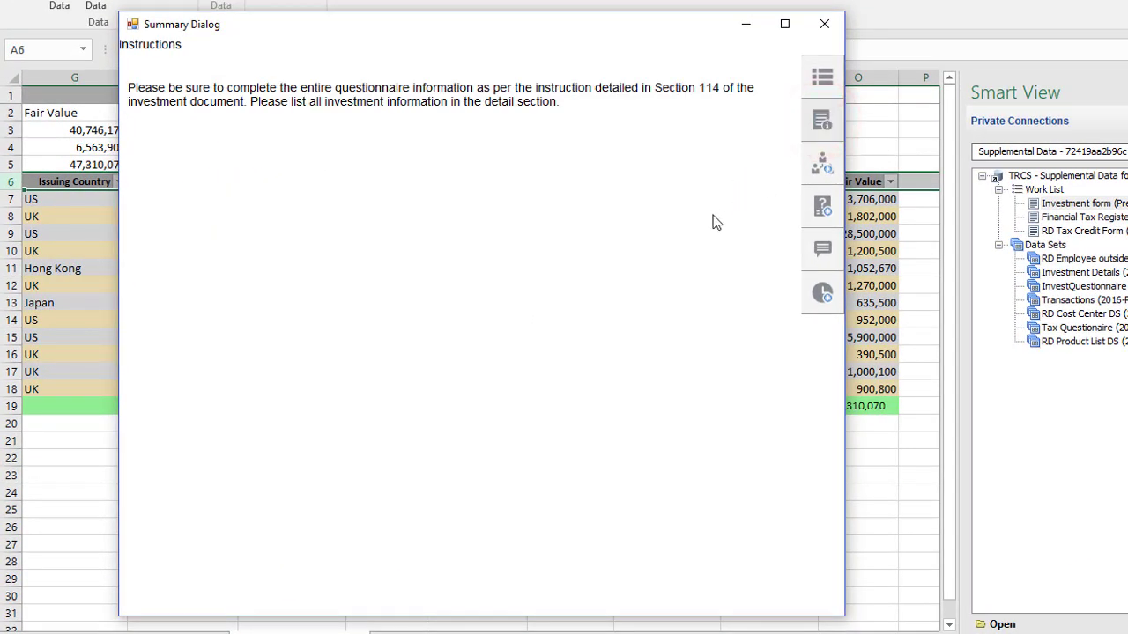
left_click(822, 164)
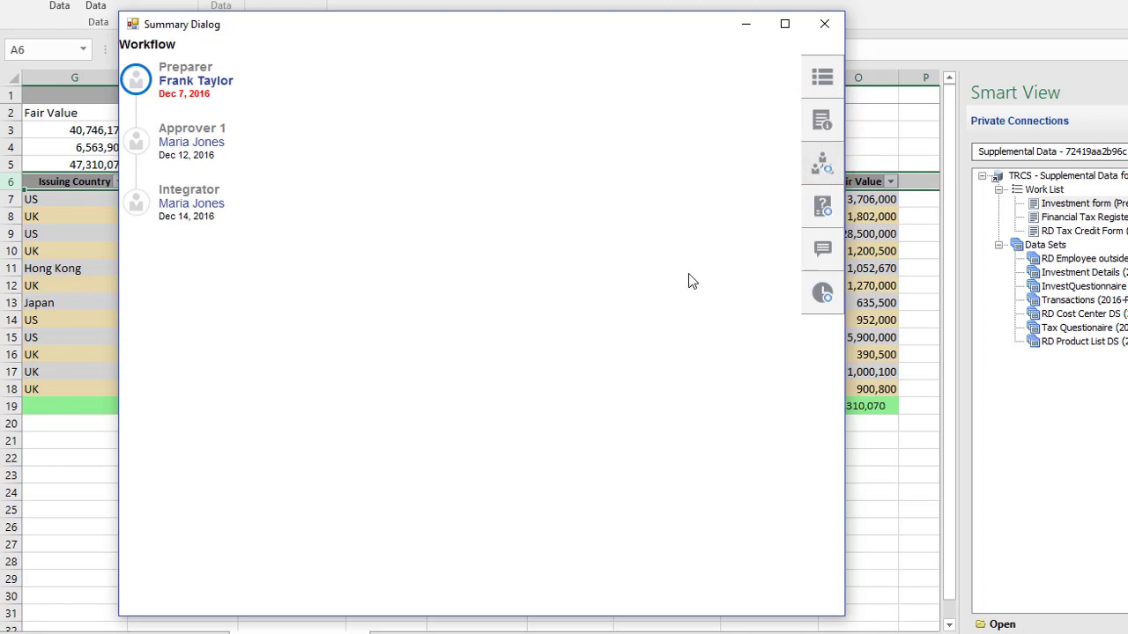
left_click(824, 24)
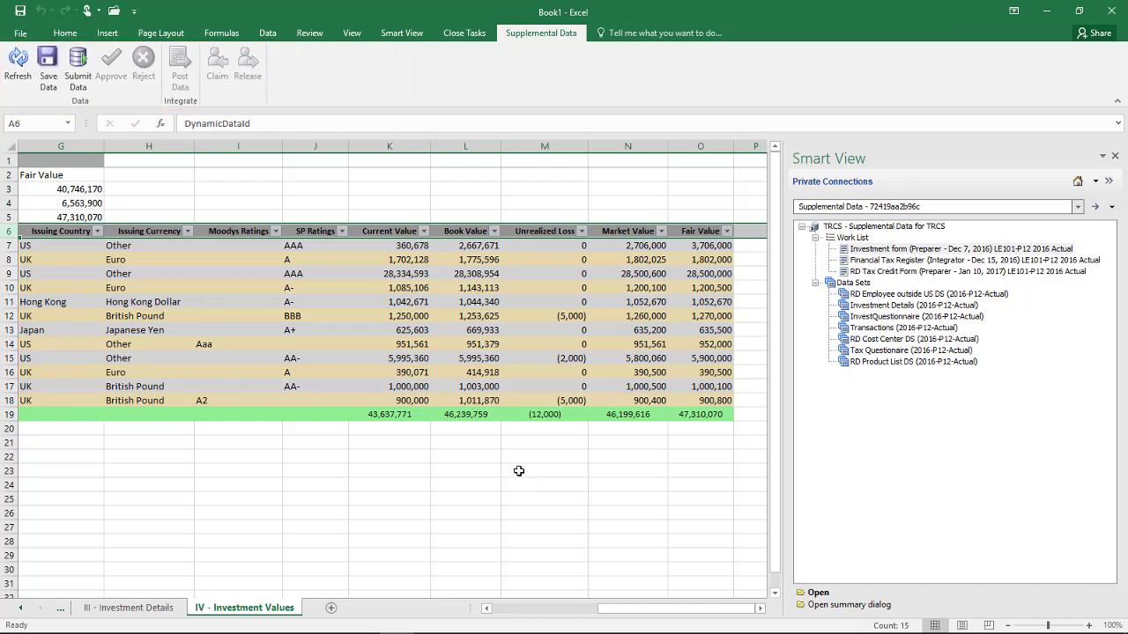
Submit the Investment form data, then load the Financial Tax Register form in its place.
left_click(77, 61)
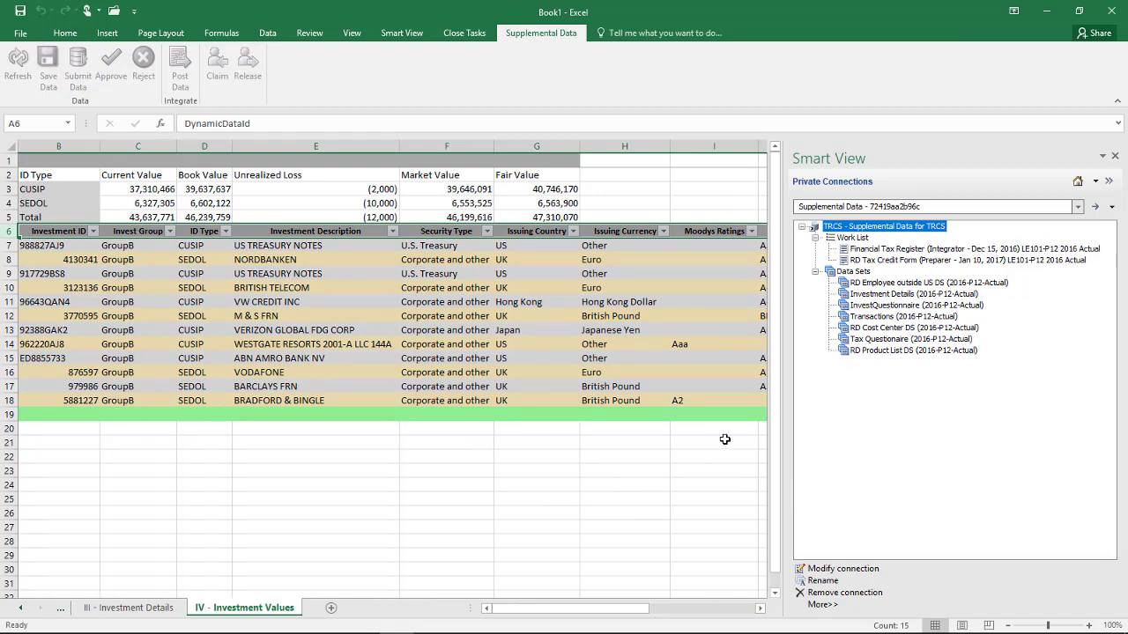
left_click(901, 250)
double_click(901, 250)
left_click(615, 377)
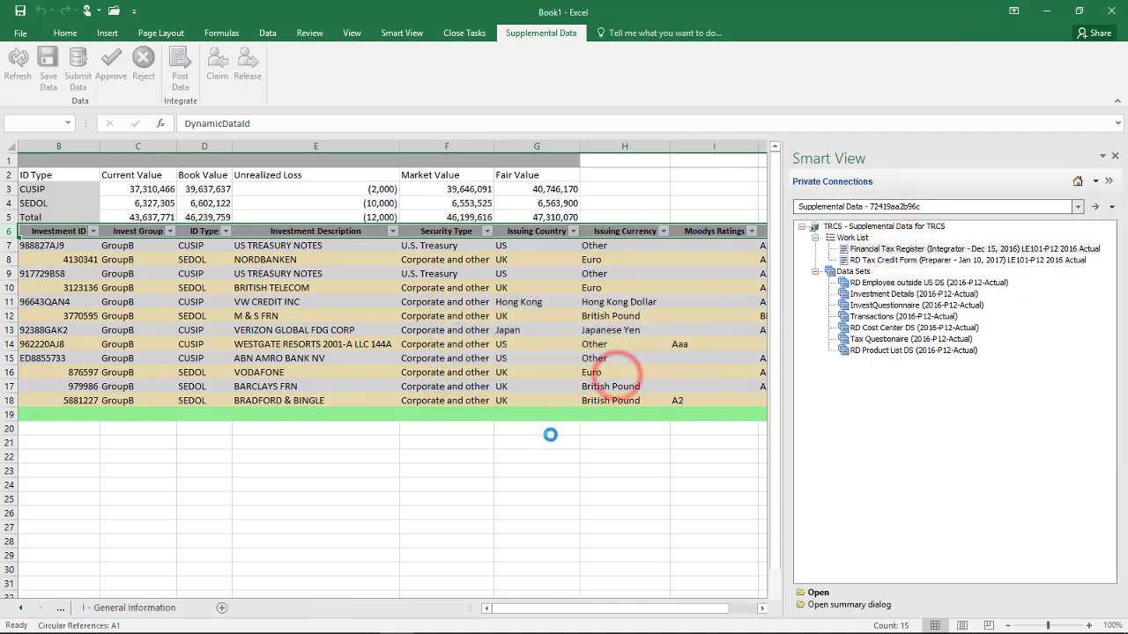
left_click(845, 604)
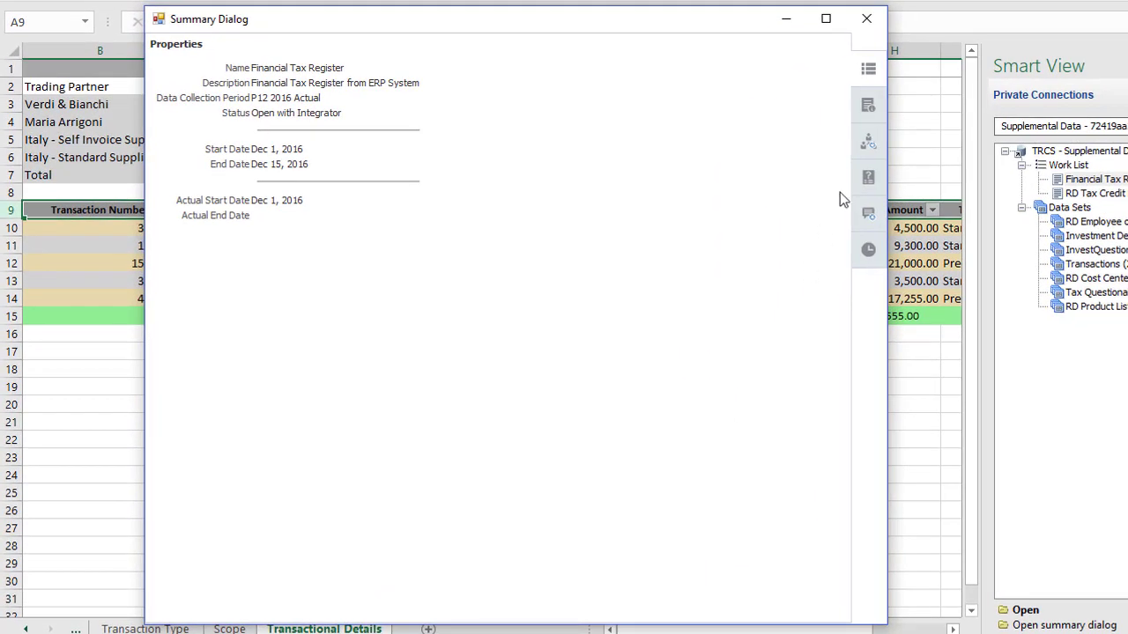
left_click(693, 218)
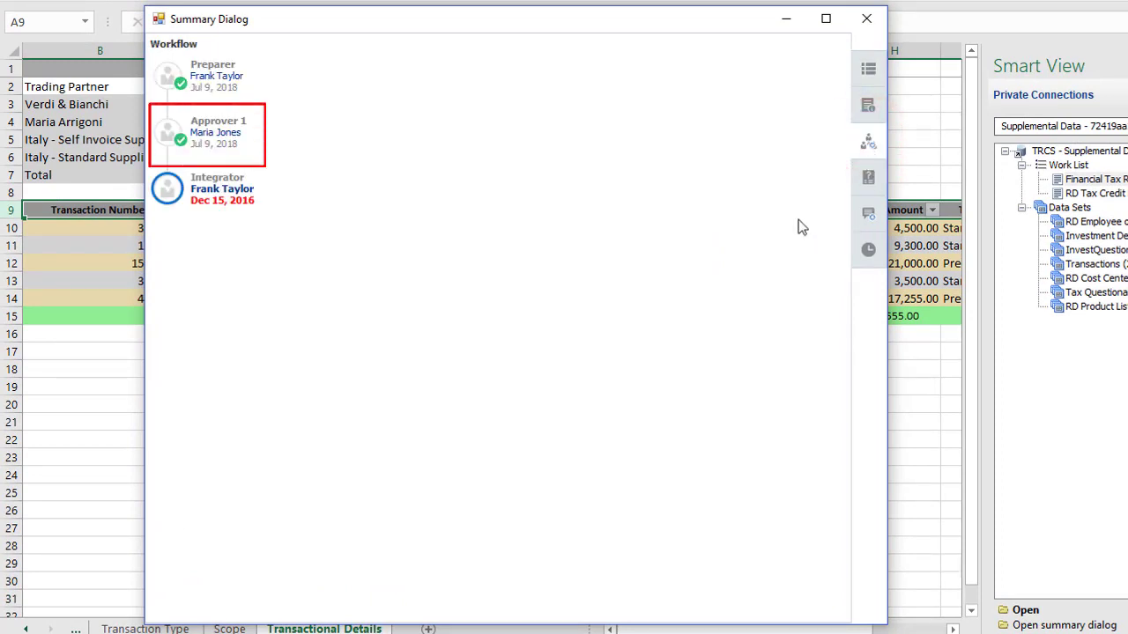
left_click(868, 214)
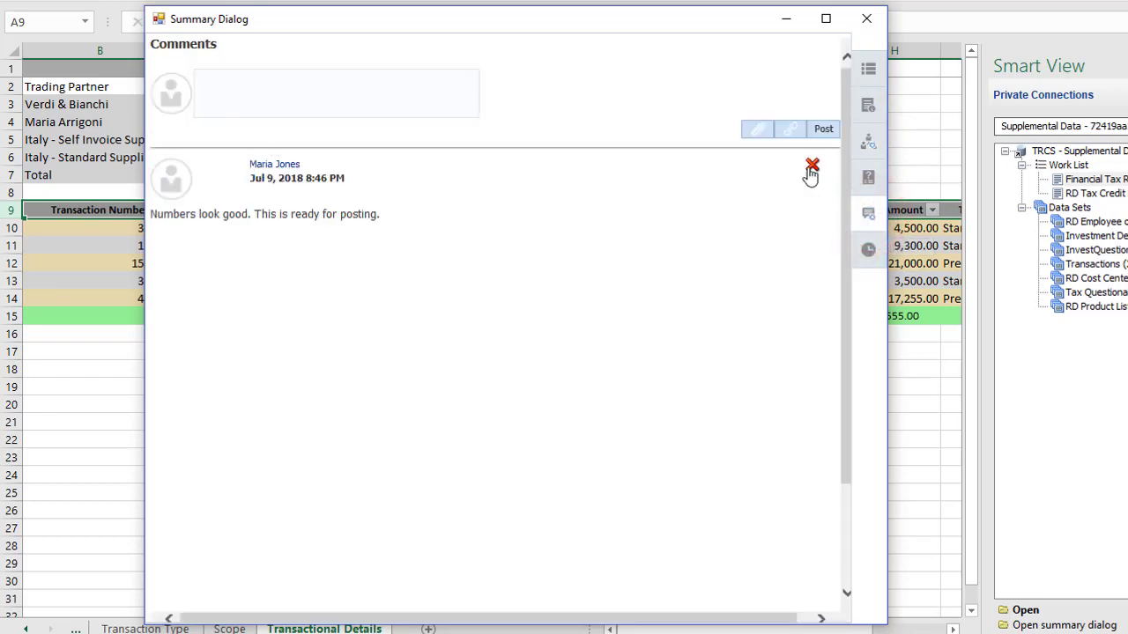
left_click(872, 22)
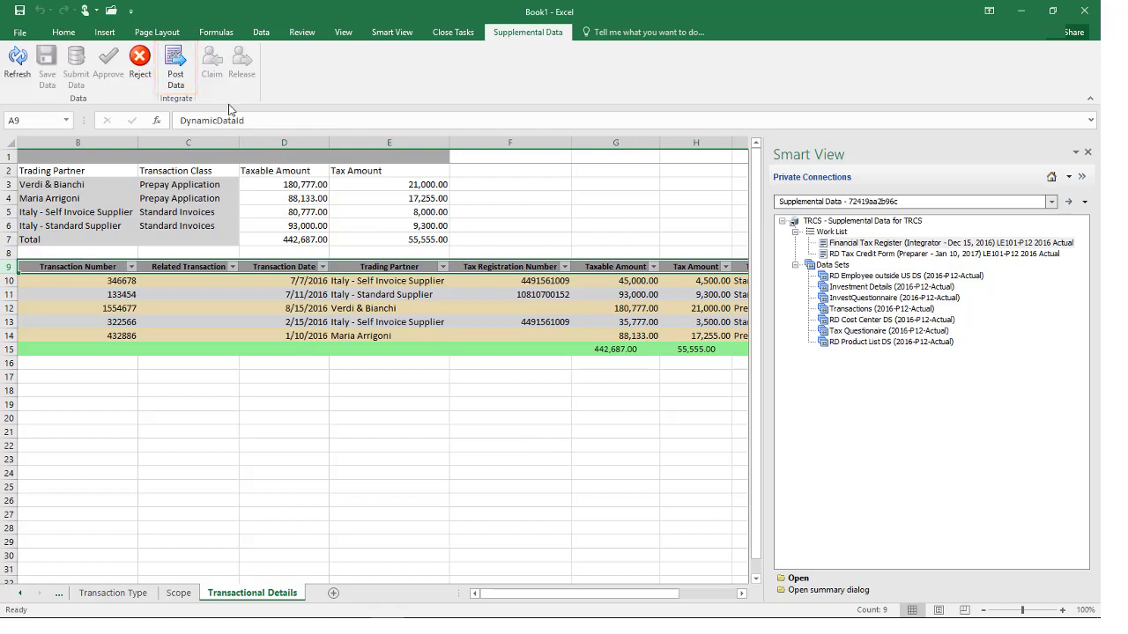
Post the Financial Tax Register data from the Supplemental Data ribbon.
left_click(175, 64)
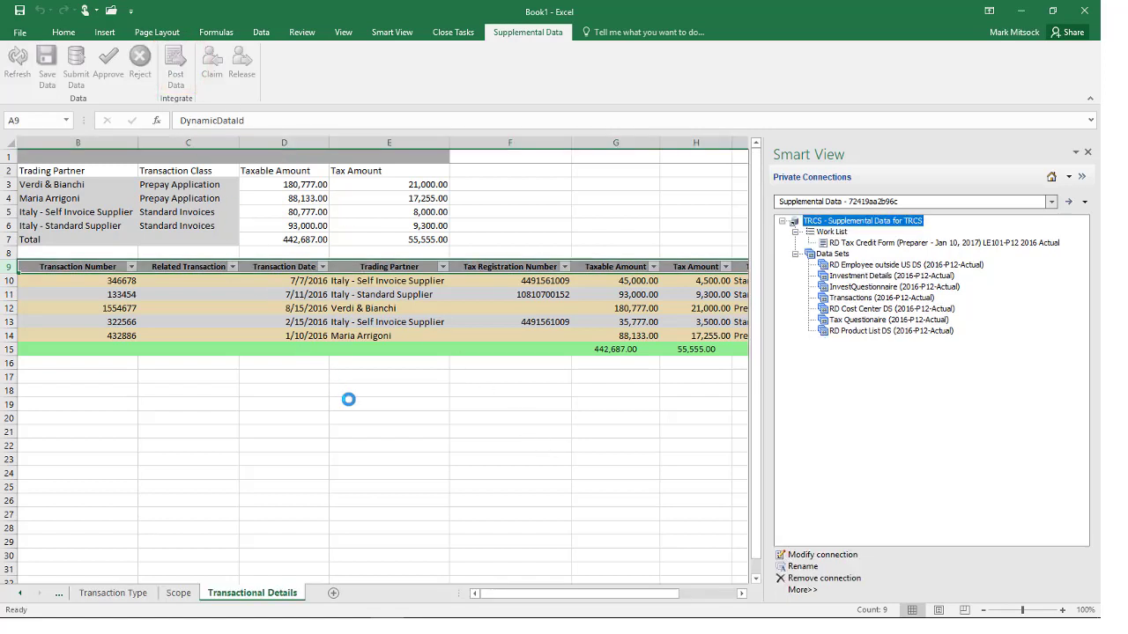